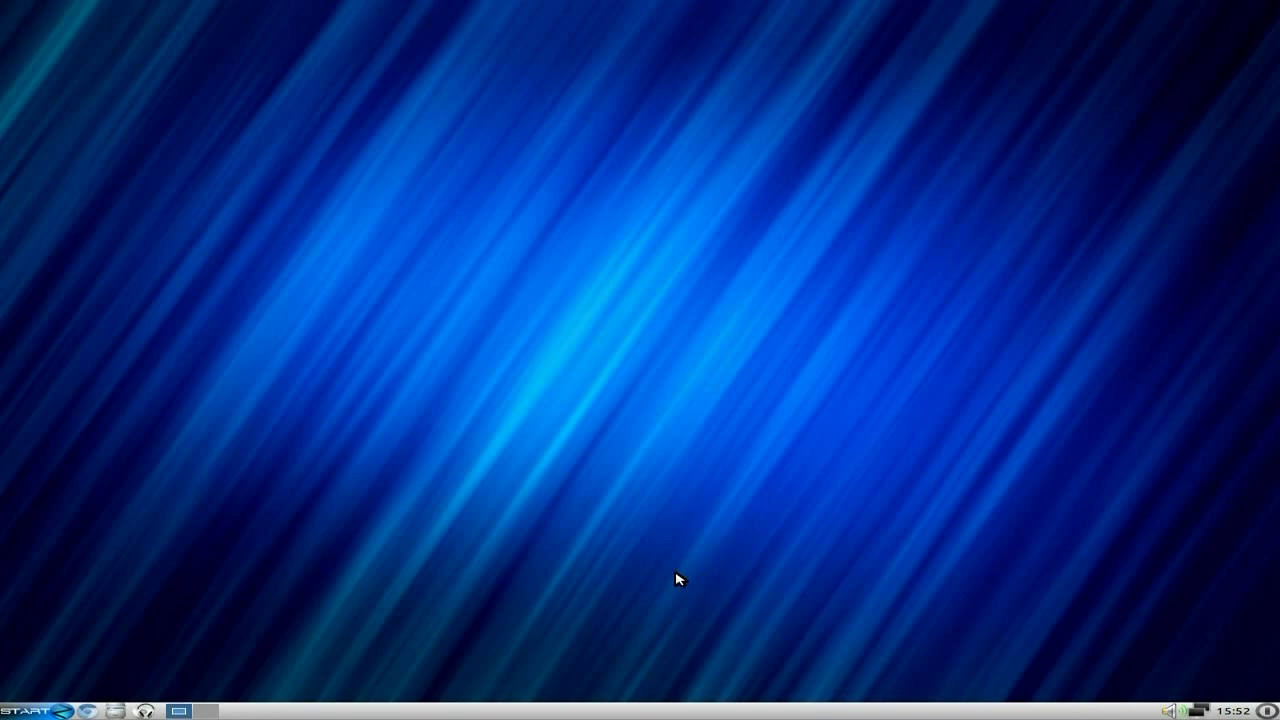
# Launch the Audacious music player to view its main window and close it.
pyautogui.click(146, 711)
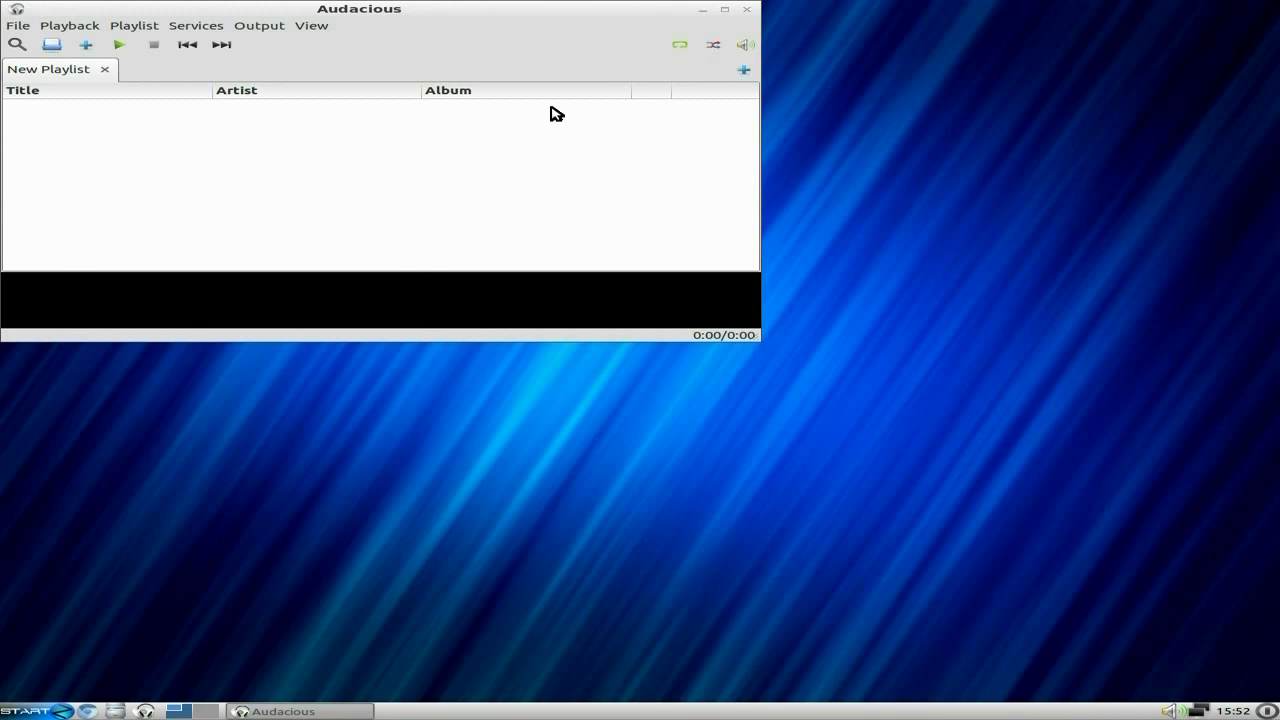
pyautogui.click(750, 12)
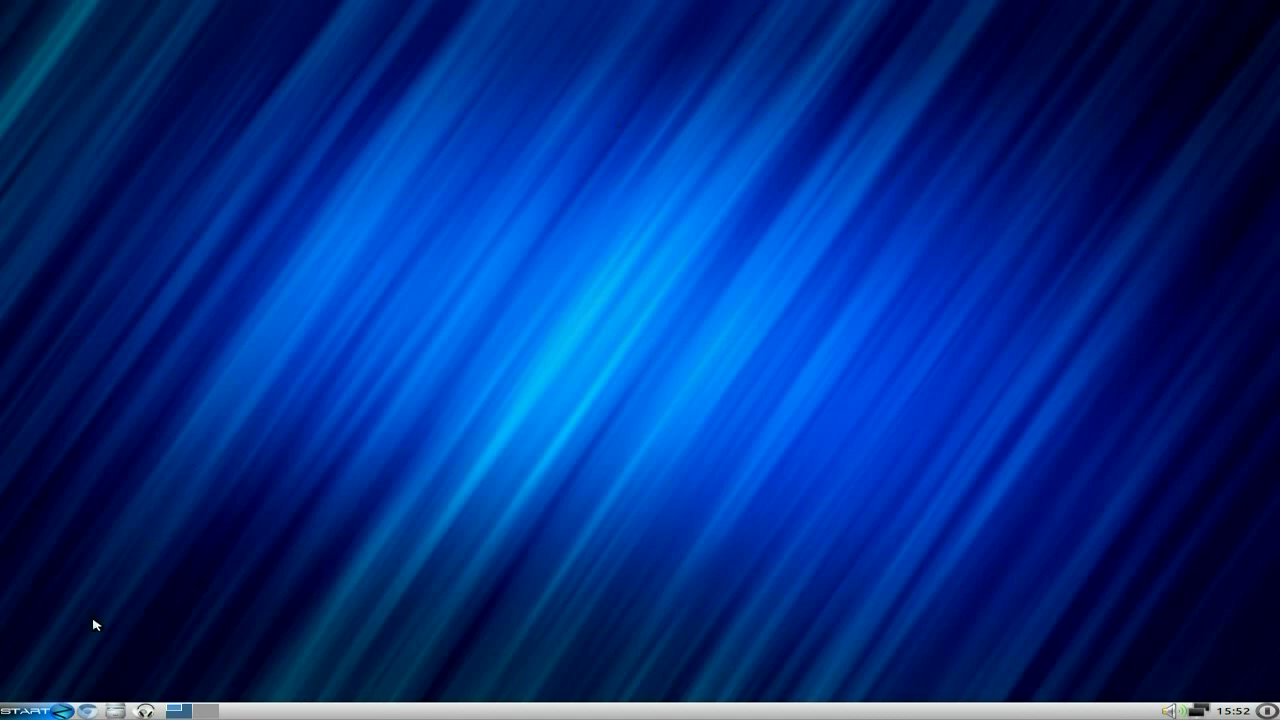
# Start the Chromium browser and go to the zorin-os.com website.
pyautogui.click(88, 712)
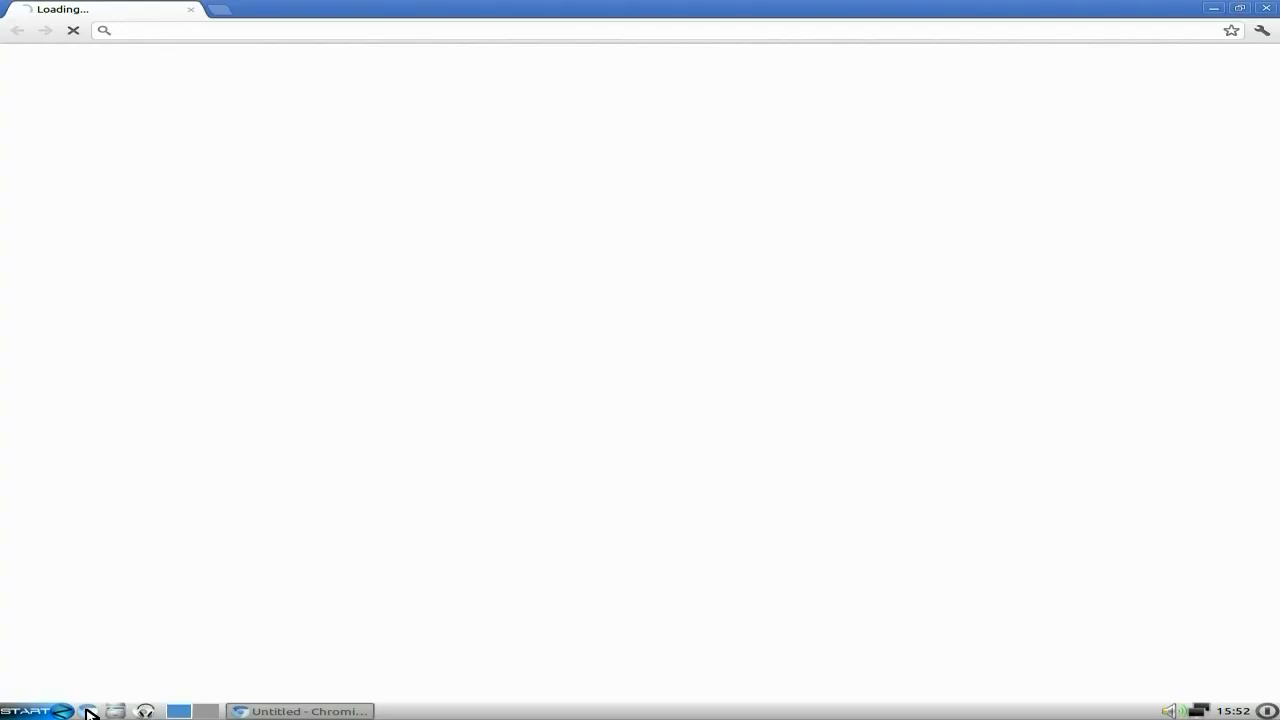
pyautogui.click(146, 31)
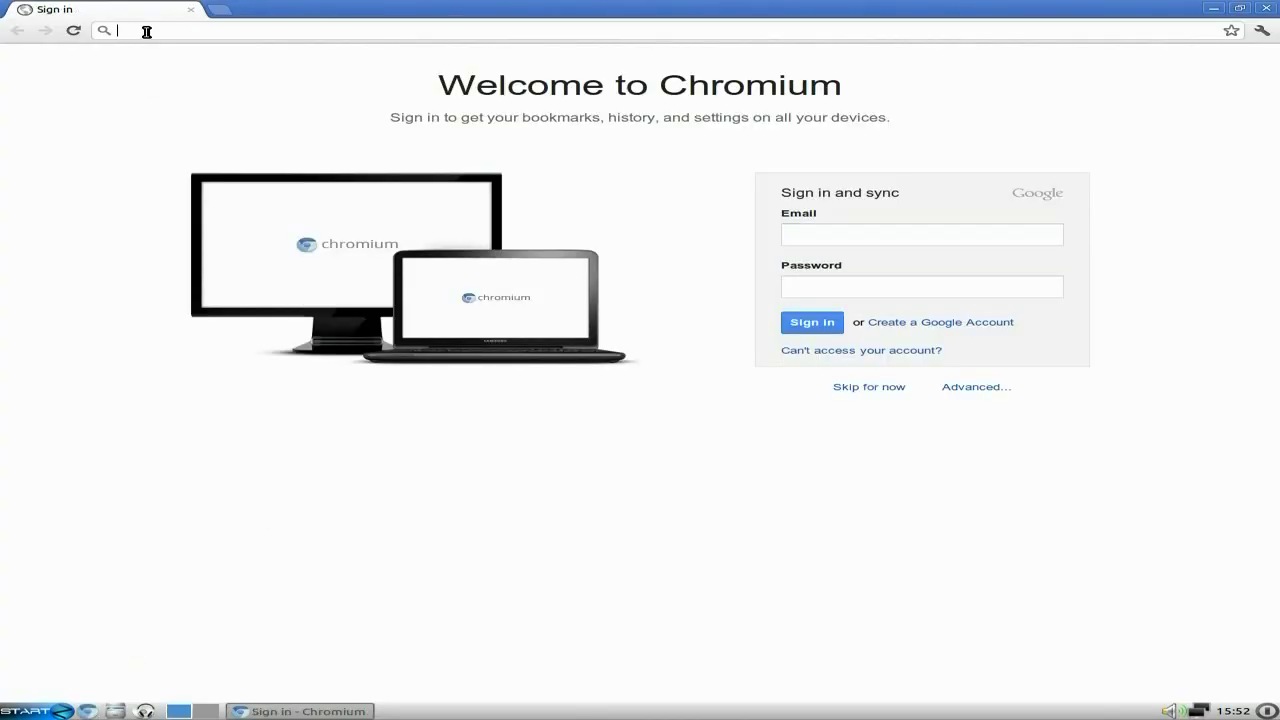
pyautogui.write('zorin')
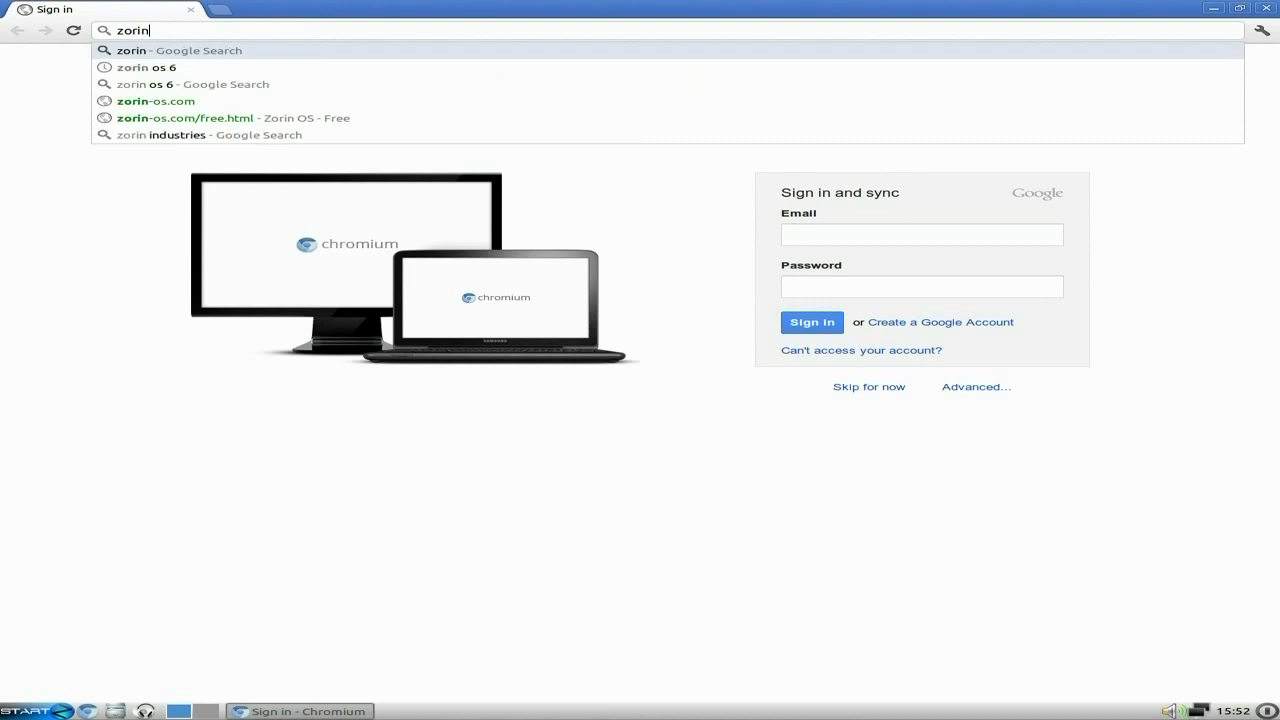
pyautogui.click(200, 103)
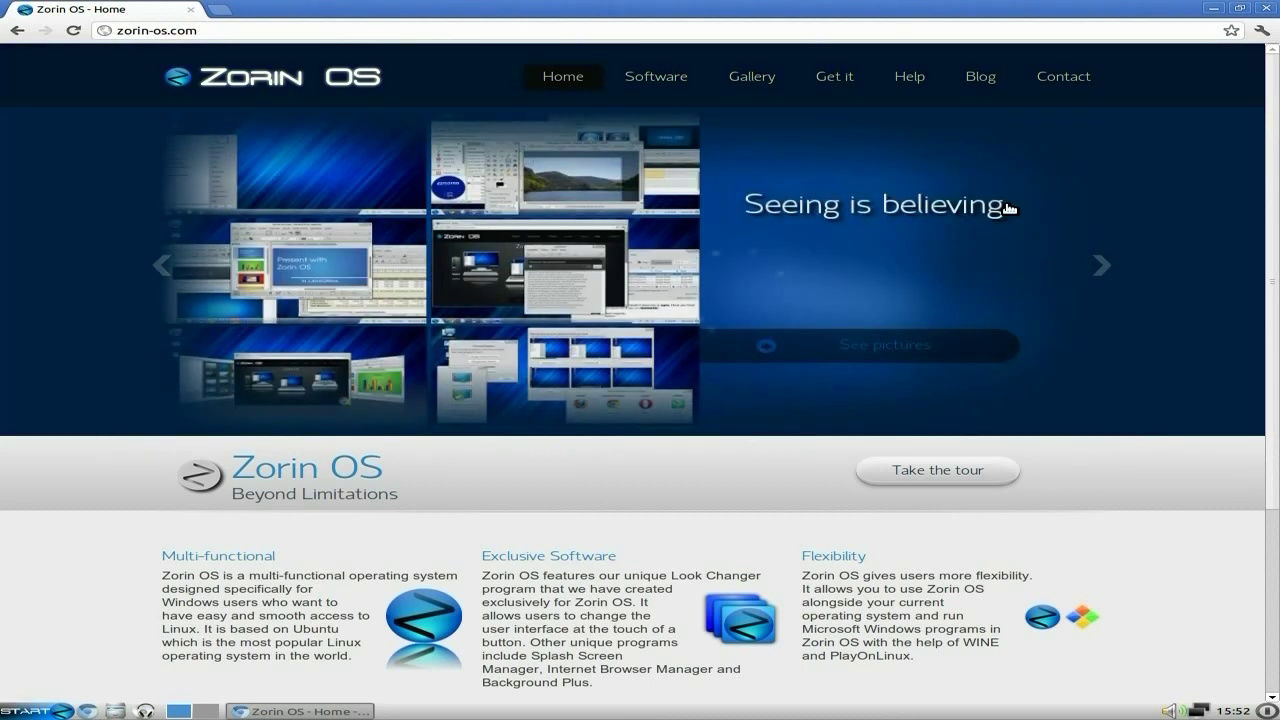
# View the Lite edition's download details on the site's free versions page and close the browser.
pyautogui.moveTo(834, 80)
pyautogui.click(840, 104)
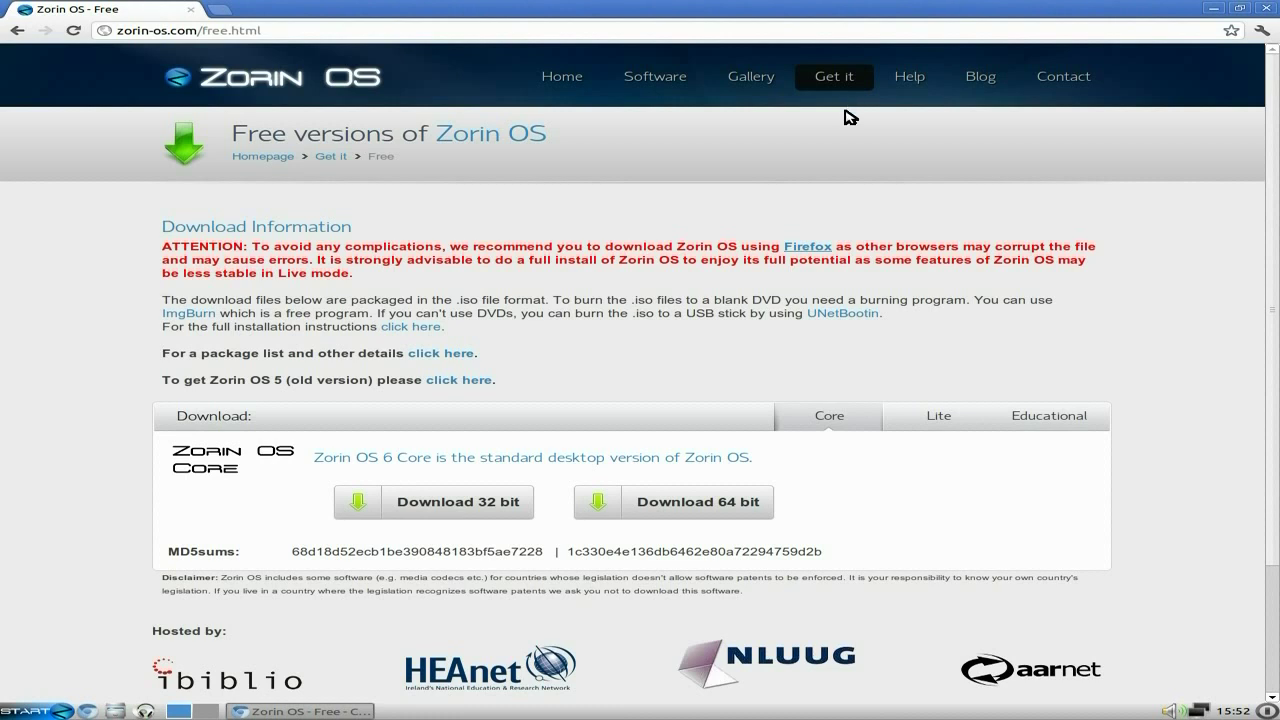
pyautogui.click(937, 420)
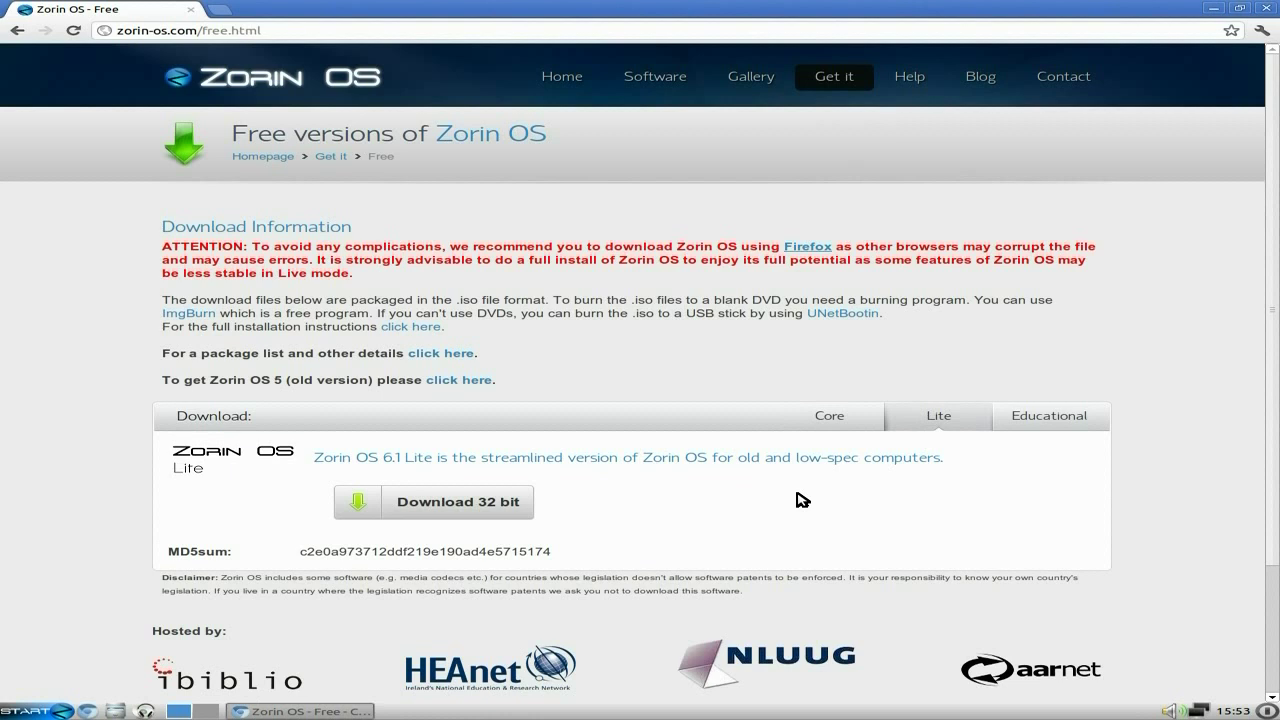
pyautogui.moveTo(646, 92)
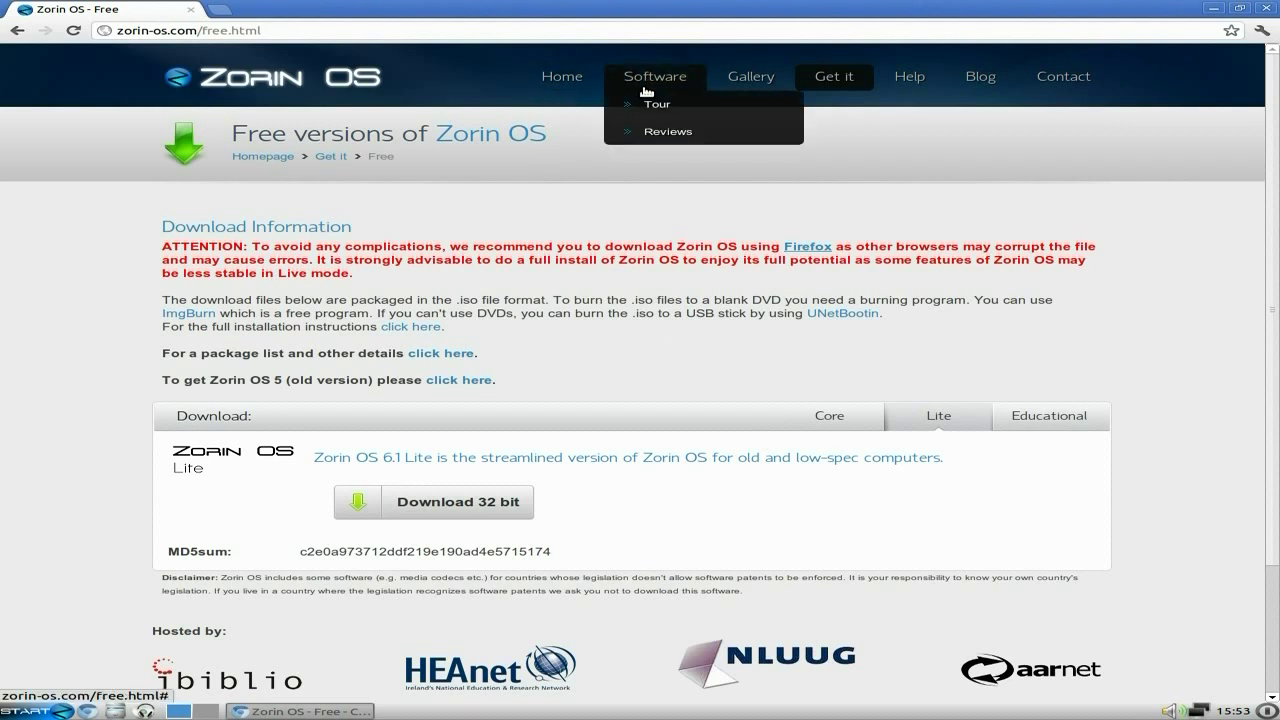
pyautogui.moveTo(962, 104)
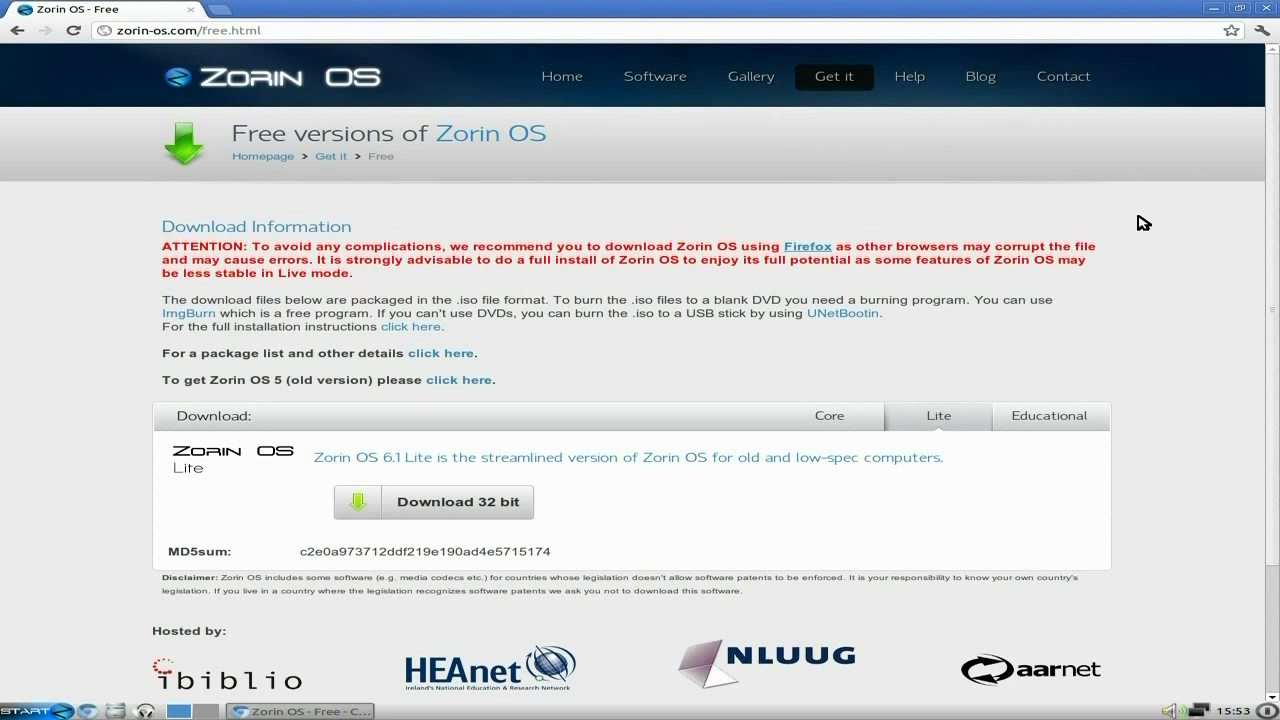
pyautogui.click(1266, 8)
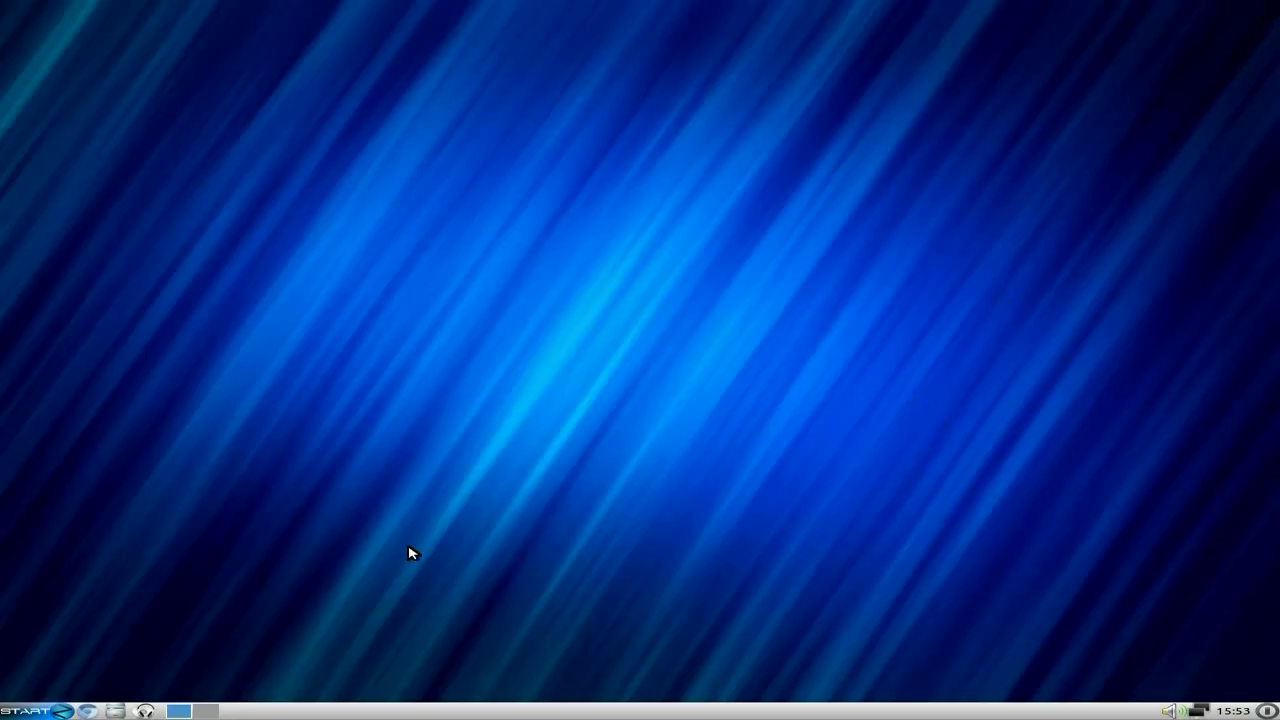
# Launch Zorin Web Browser Manager from the Internet applications and authorise it with the administrator password.
pyautogui.click(26, 713)
pyautogui.moveTo(80, 543)
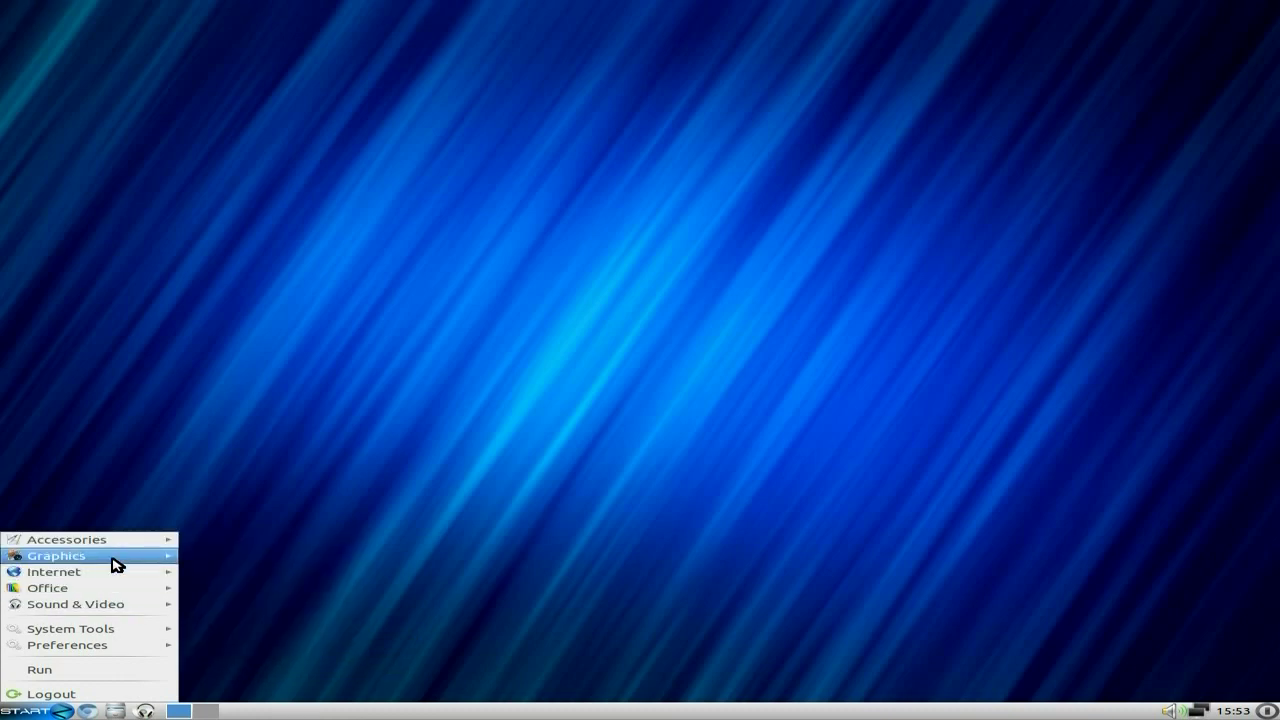
pyautogui.moveTo(117, 564)
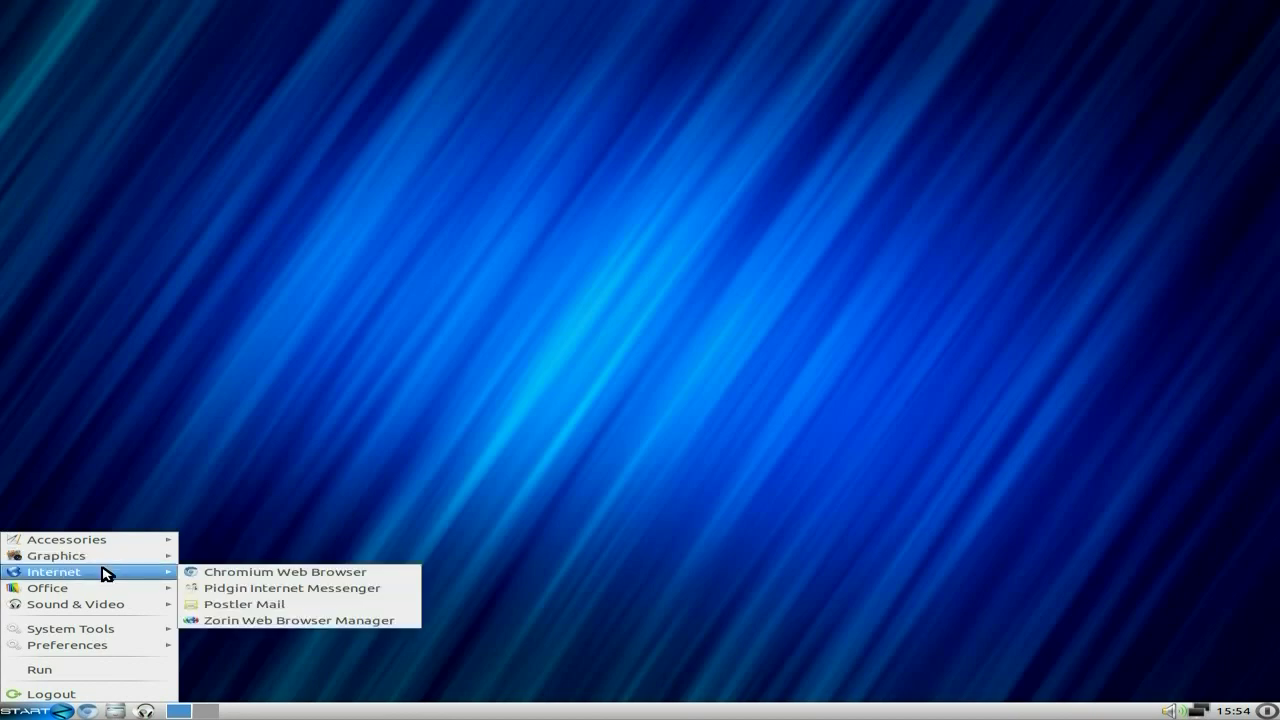
pyautogui.click(273, 622)
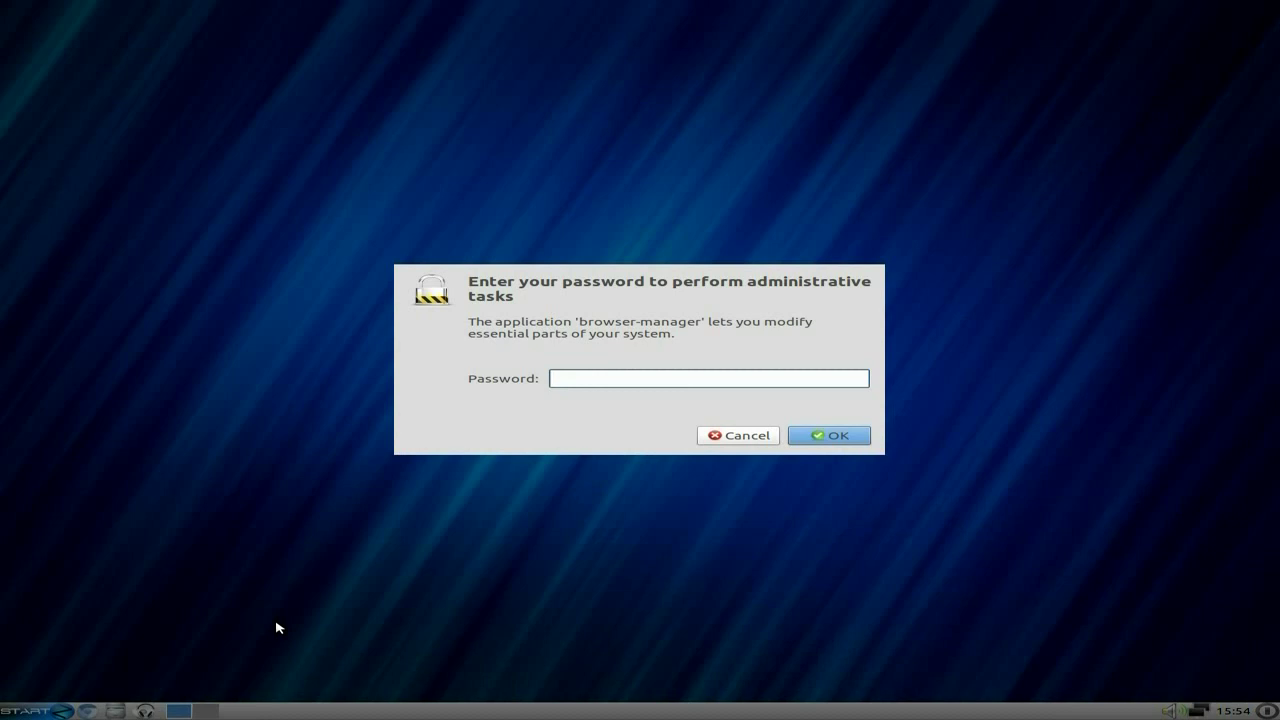
pyautogui.write('••••••••••')
pyautogui.press('Return')
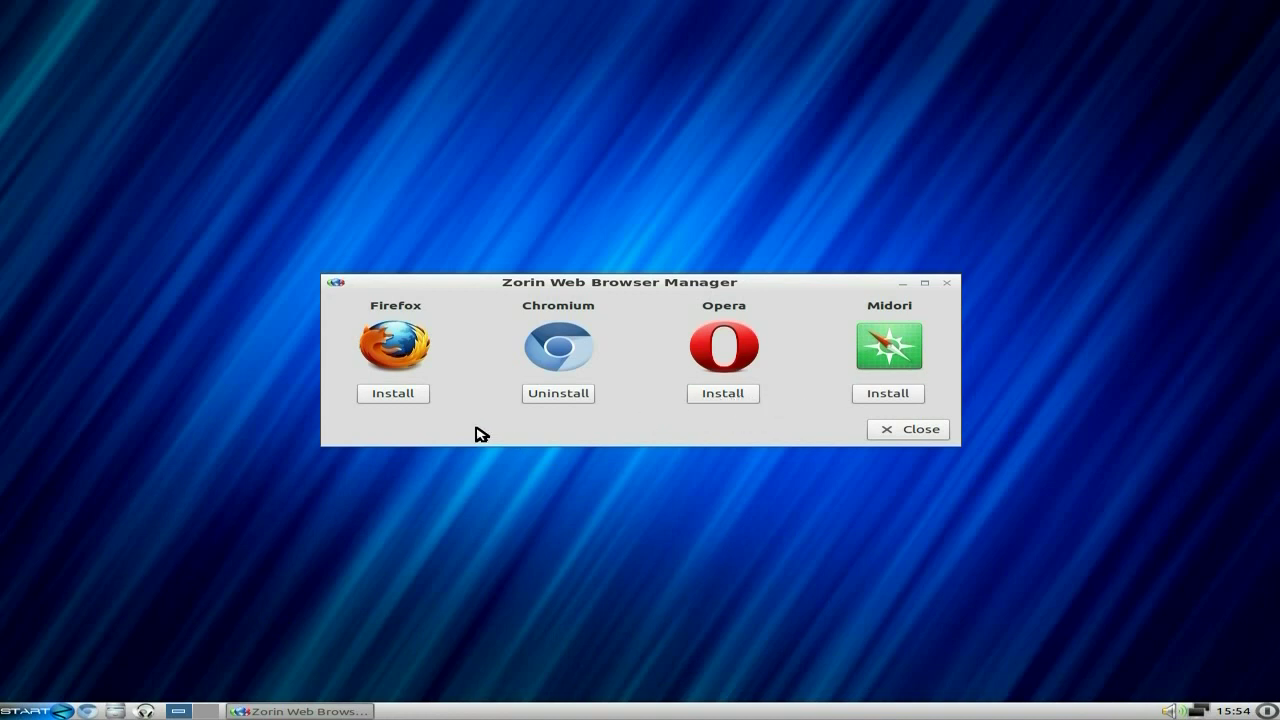
# Try to install Firefox and Opera in the Web Browser Manager.
pyautogui.click(410, 397)
pyautogui.click(740, 400)
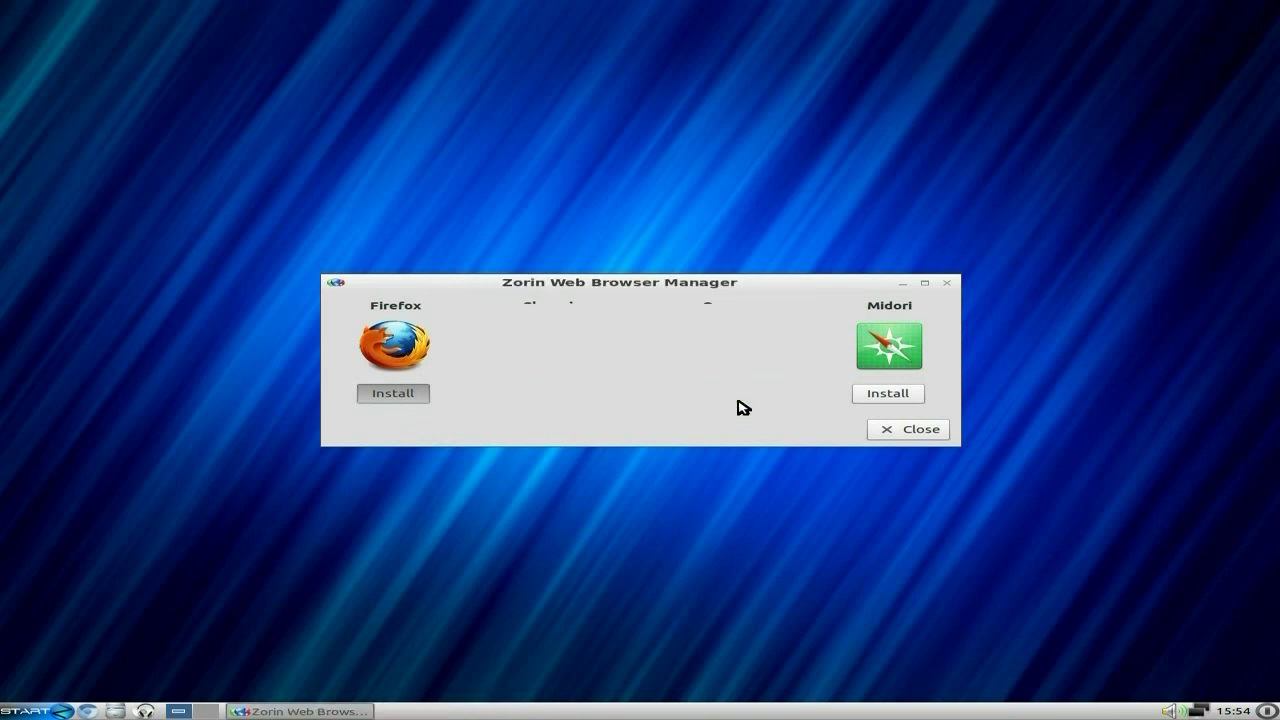
pyautogui.click(712, 402)
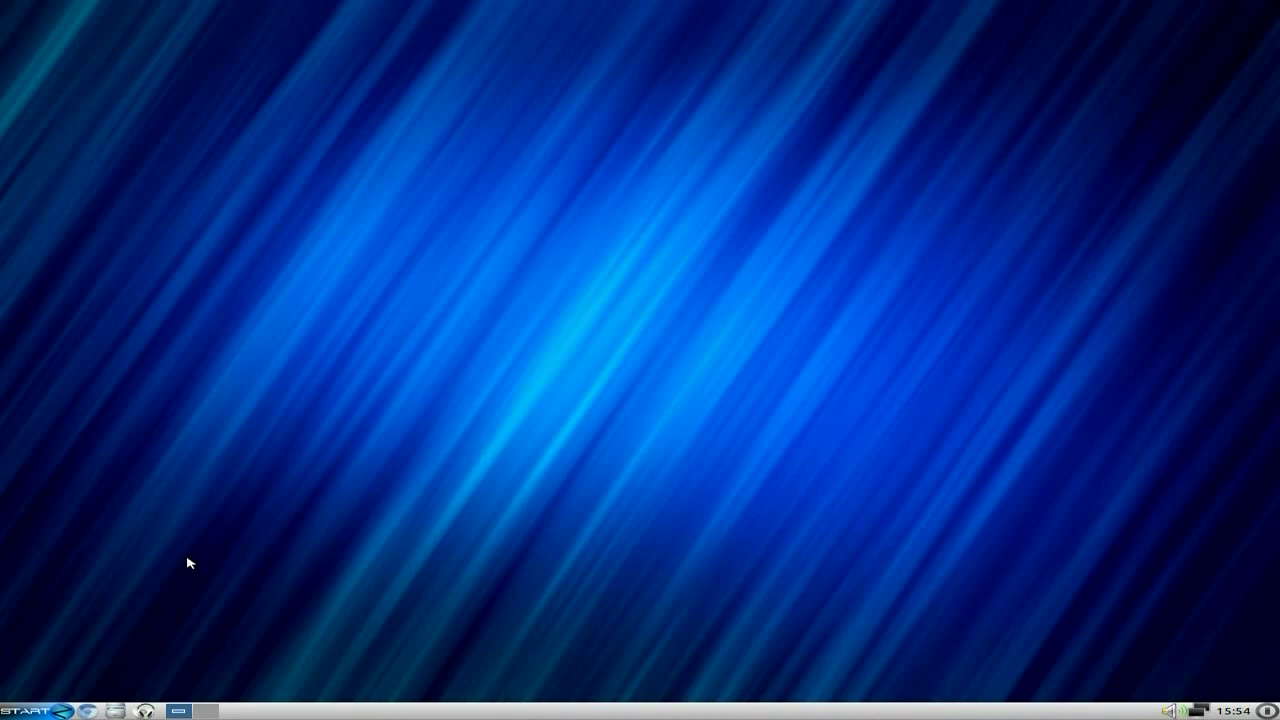
# Open AbiWord Word Processor, view its version information and close the program.
pyautogui.click(35, 714)
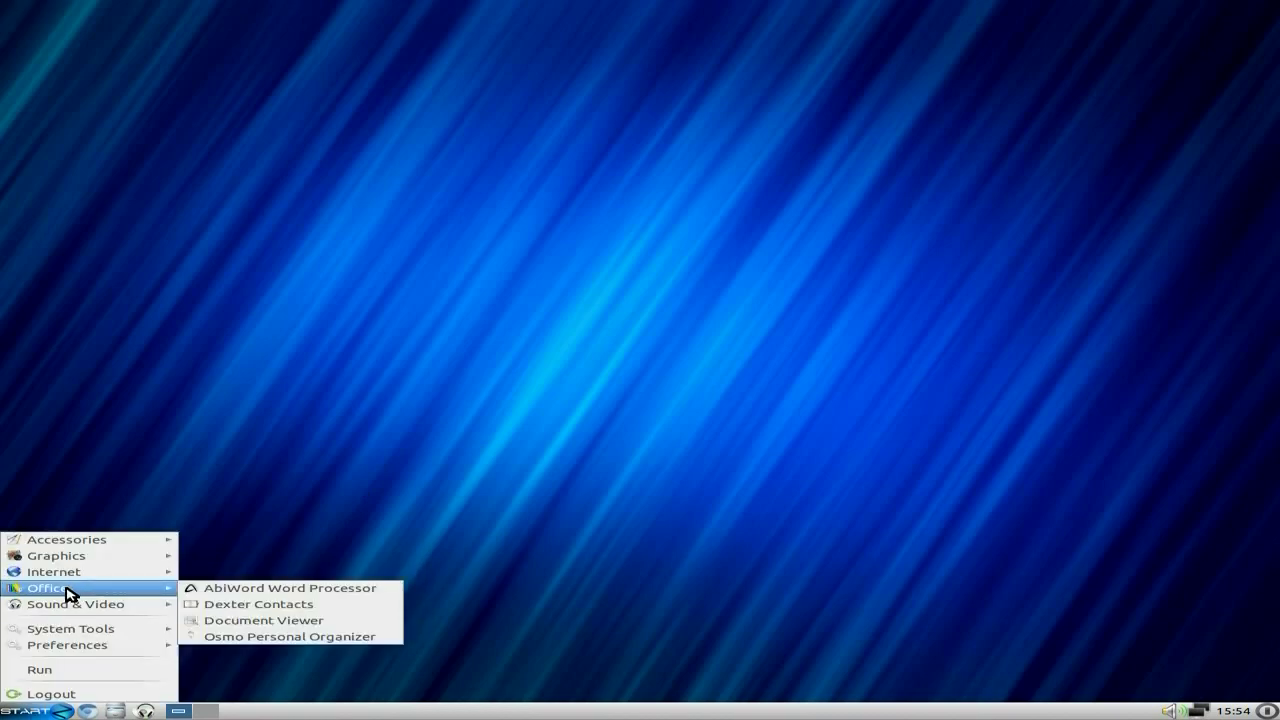
pyautogui.click(243, 594)
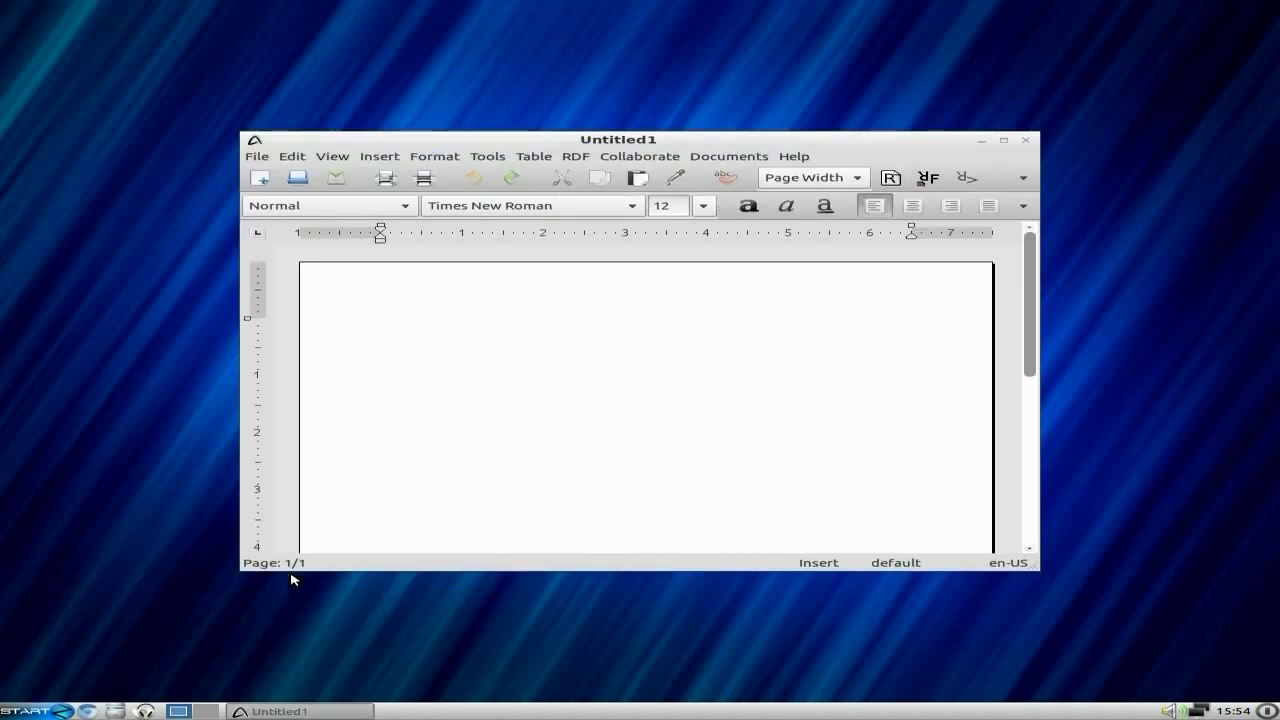
pyautogui.click(796, 158)
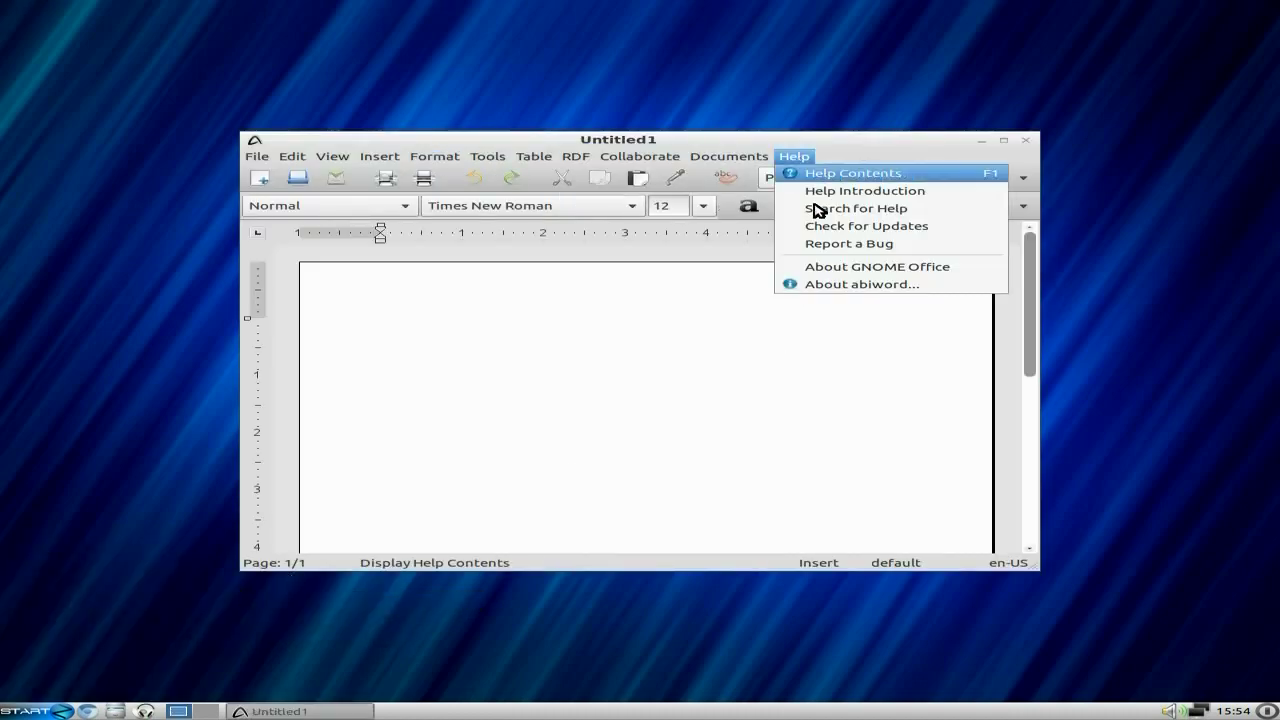
pyautogui.click(850, 284)
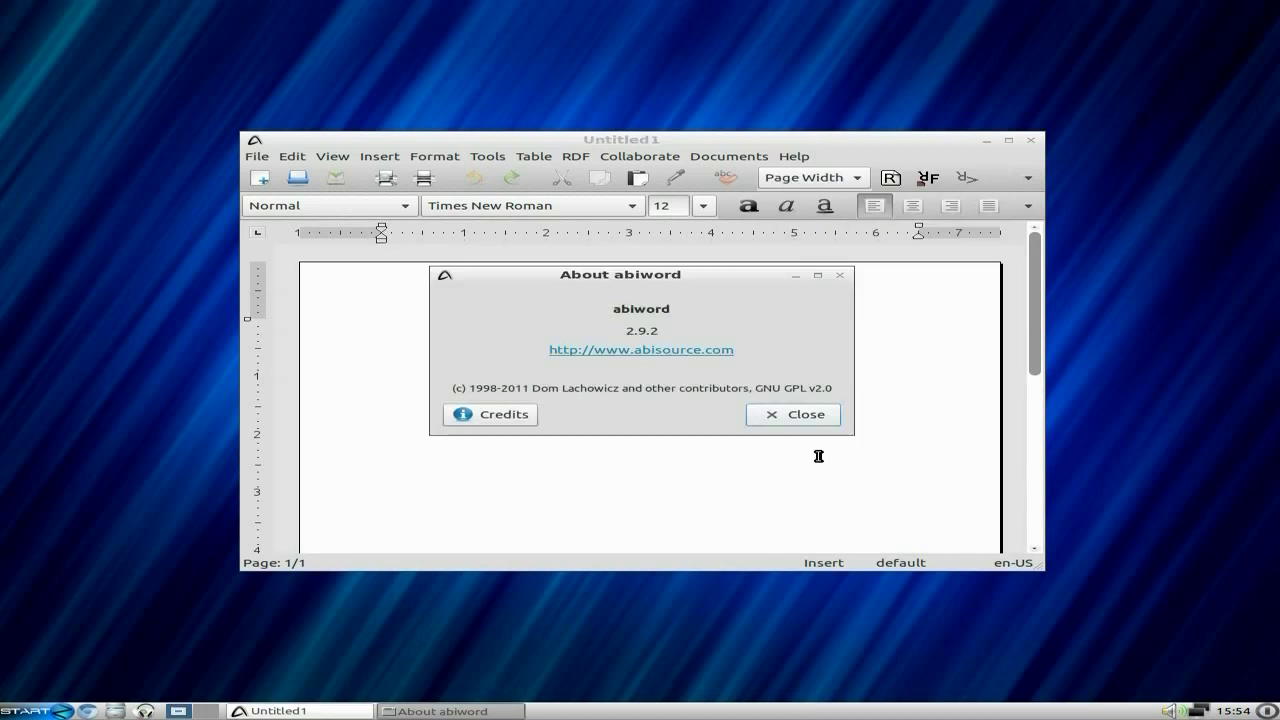
pyautogui.click(815, 418)
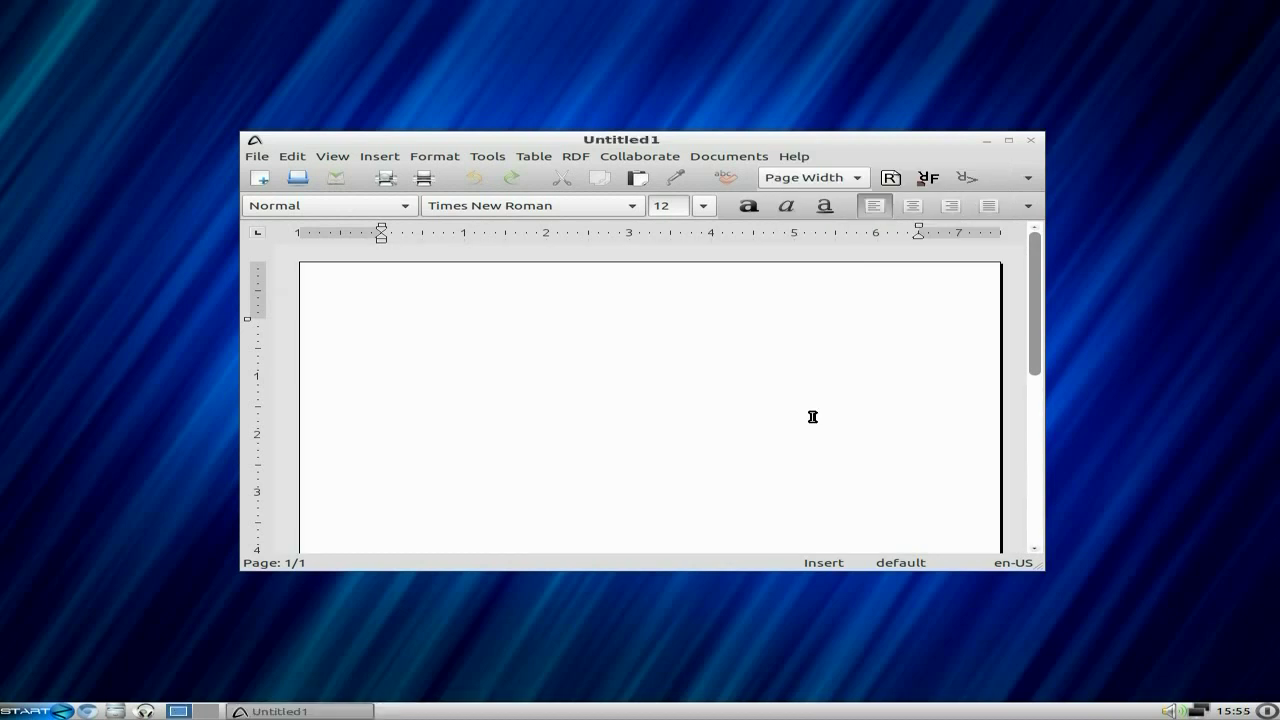
pyautogui.click(1031, 146)
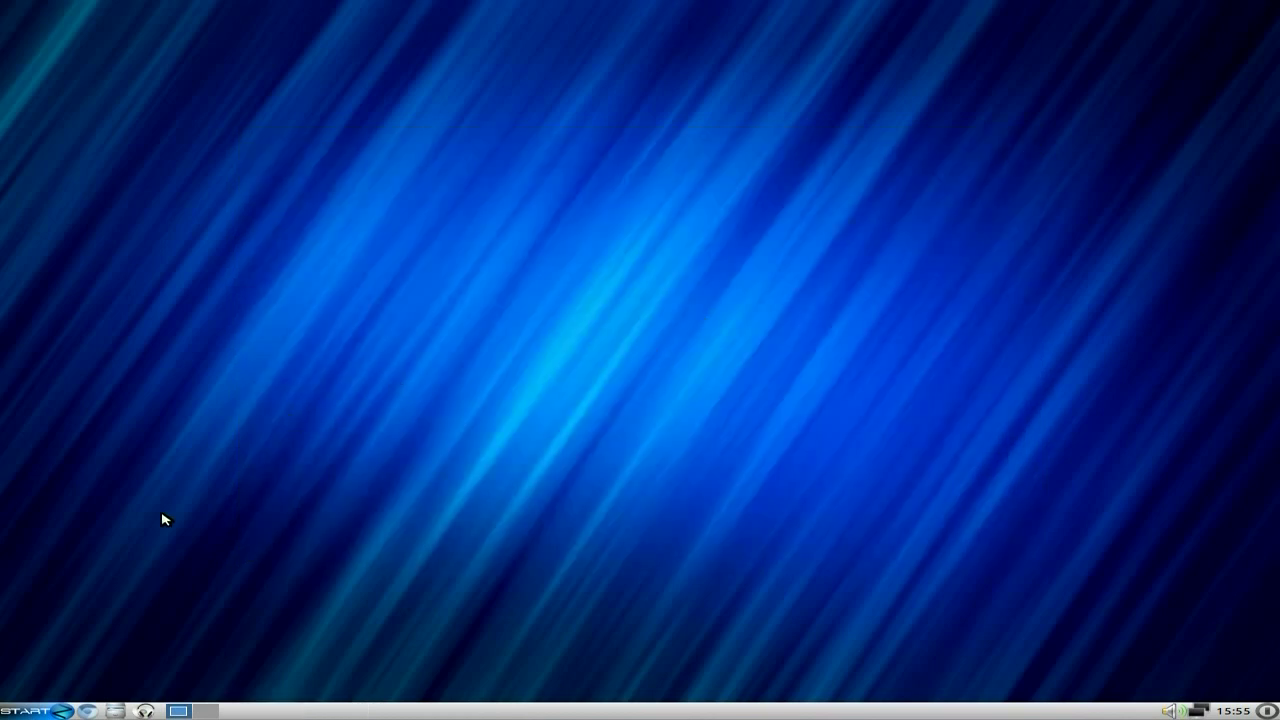
# Open the Software Center from the system tools and show the available software in the Internet category.
pyautogui.click(24, 712)
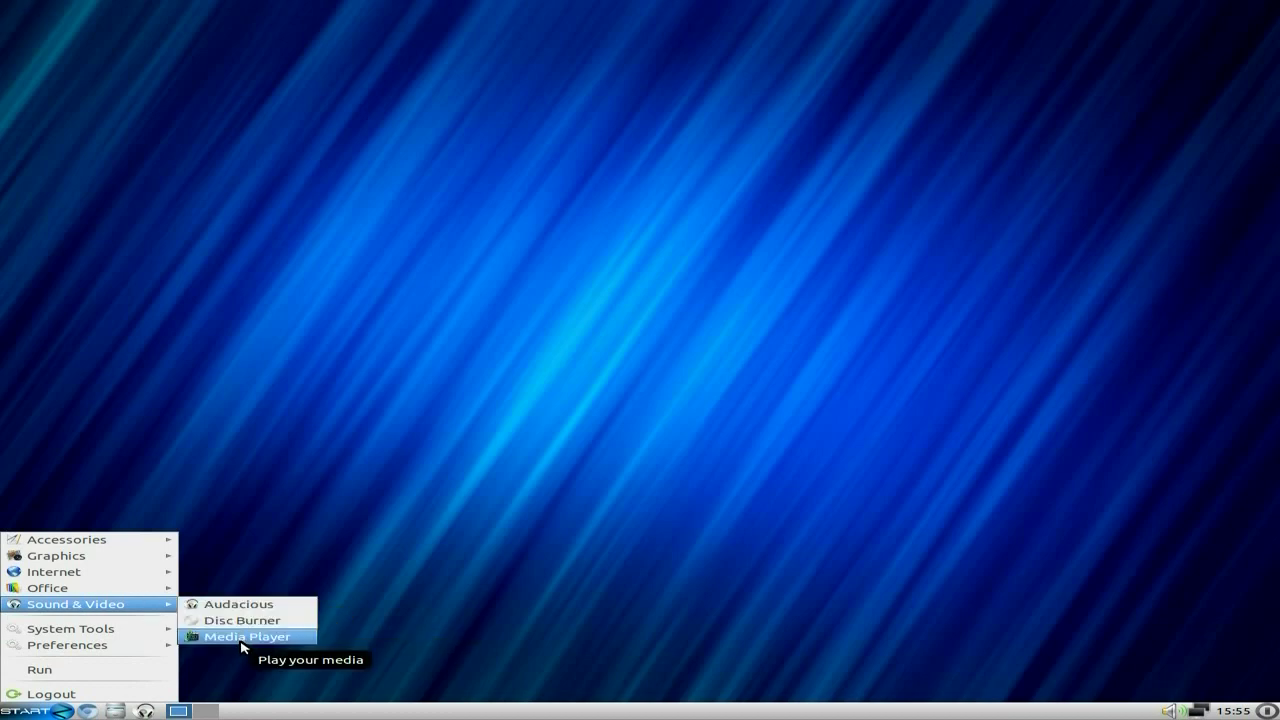
pyautogui.moveTo(135, 632)
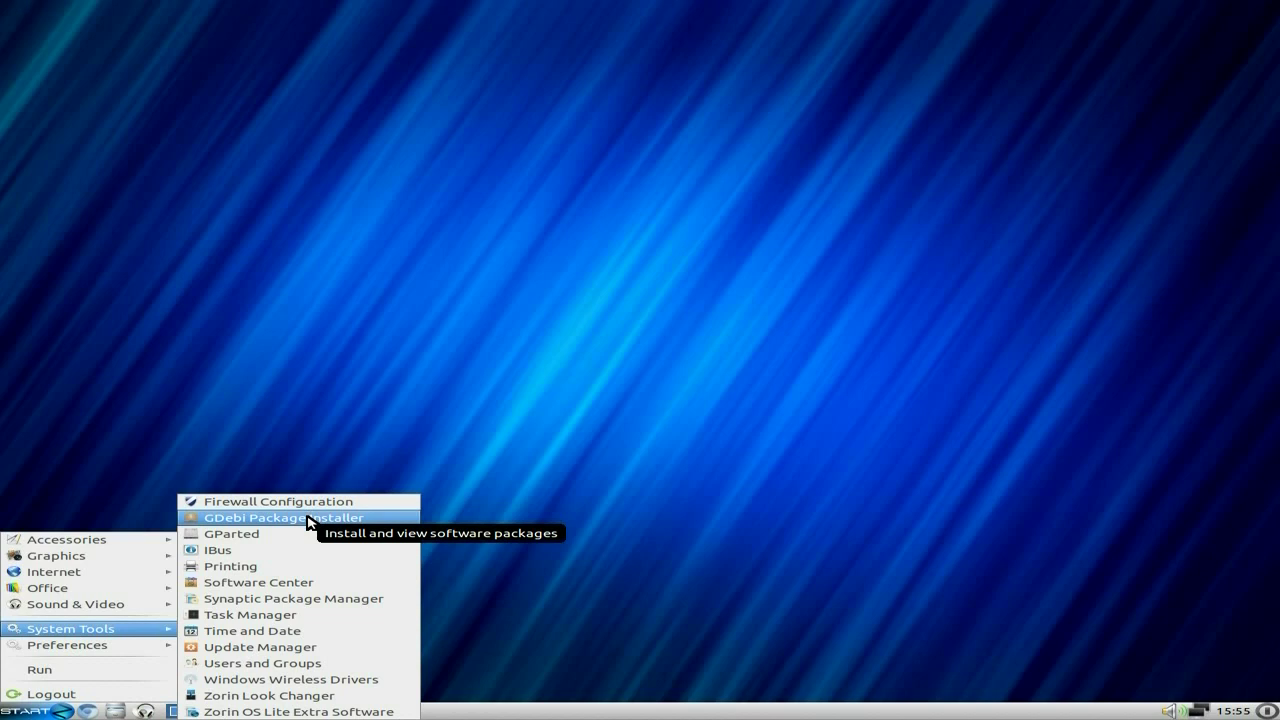
pyautogui.click(293, 588)
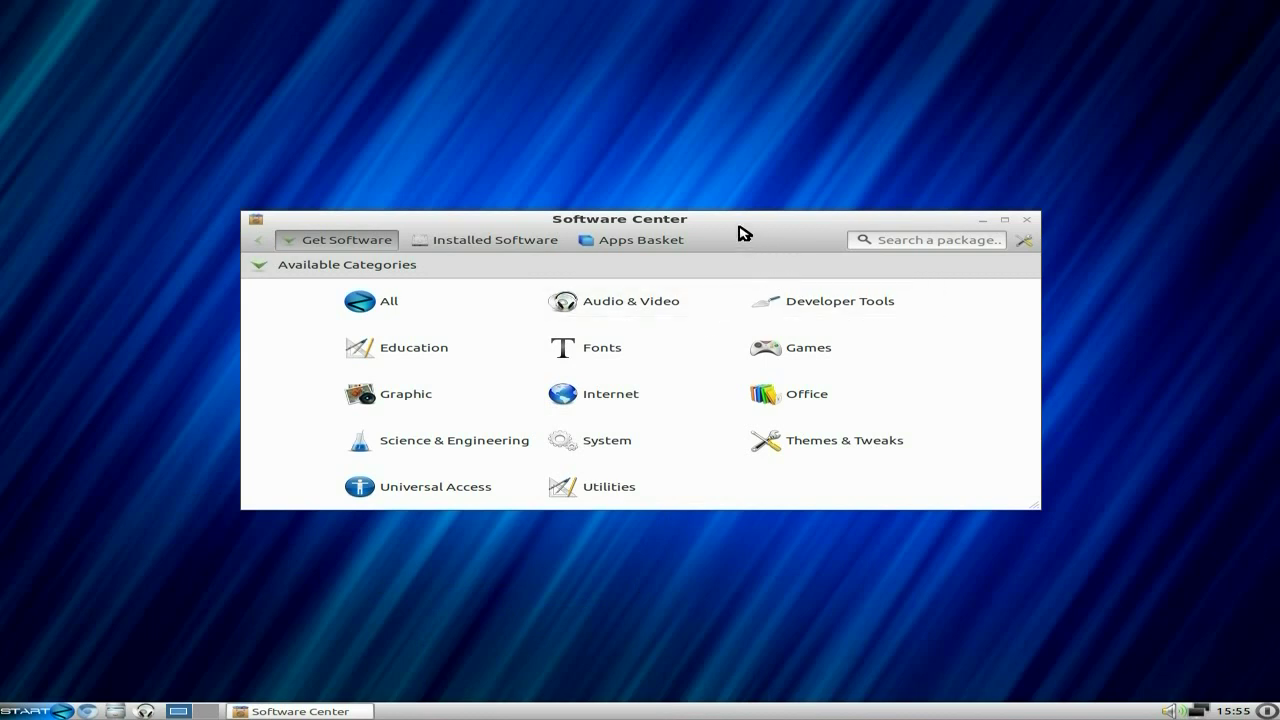
pyautogui.moveTo(732, 222); pyautogui.dragTo(709, 152)
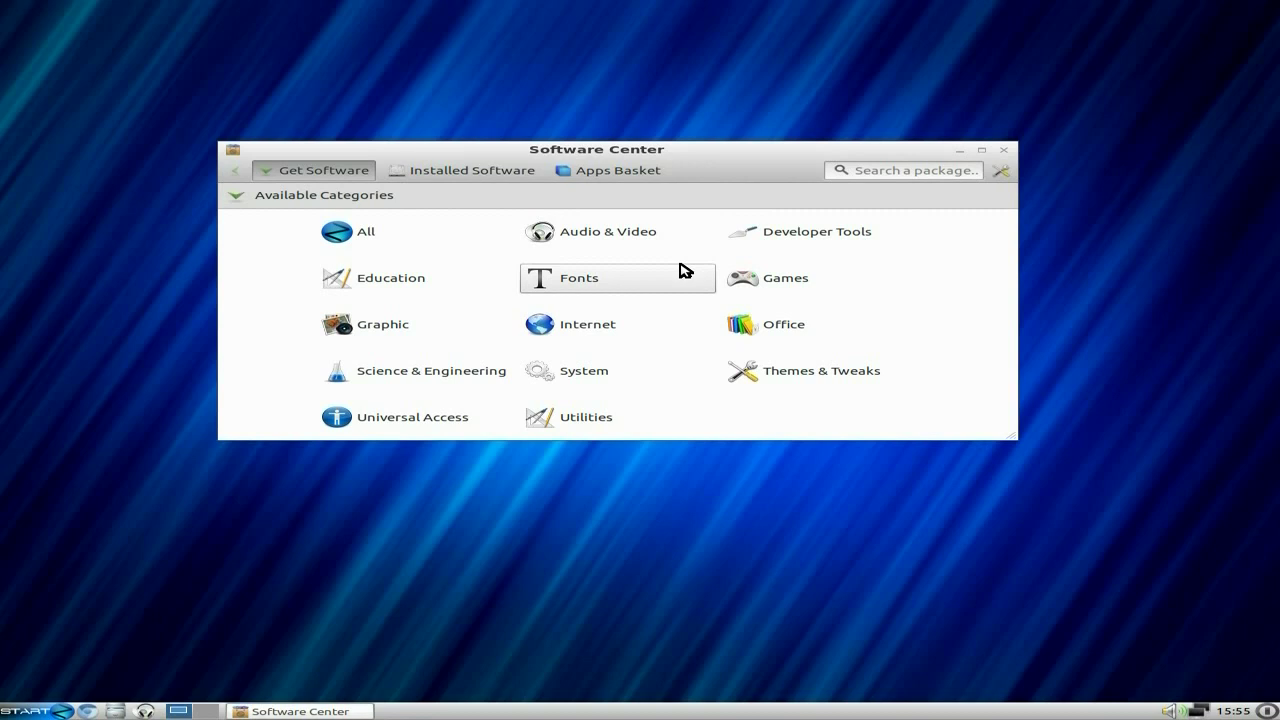
pyautogui.click(600, 326)
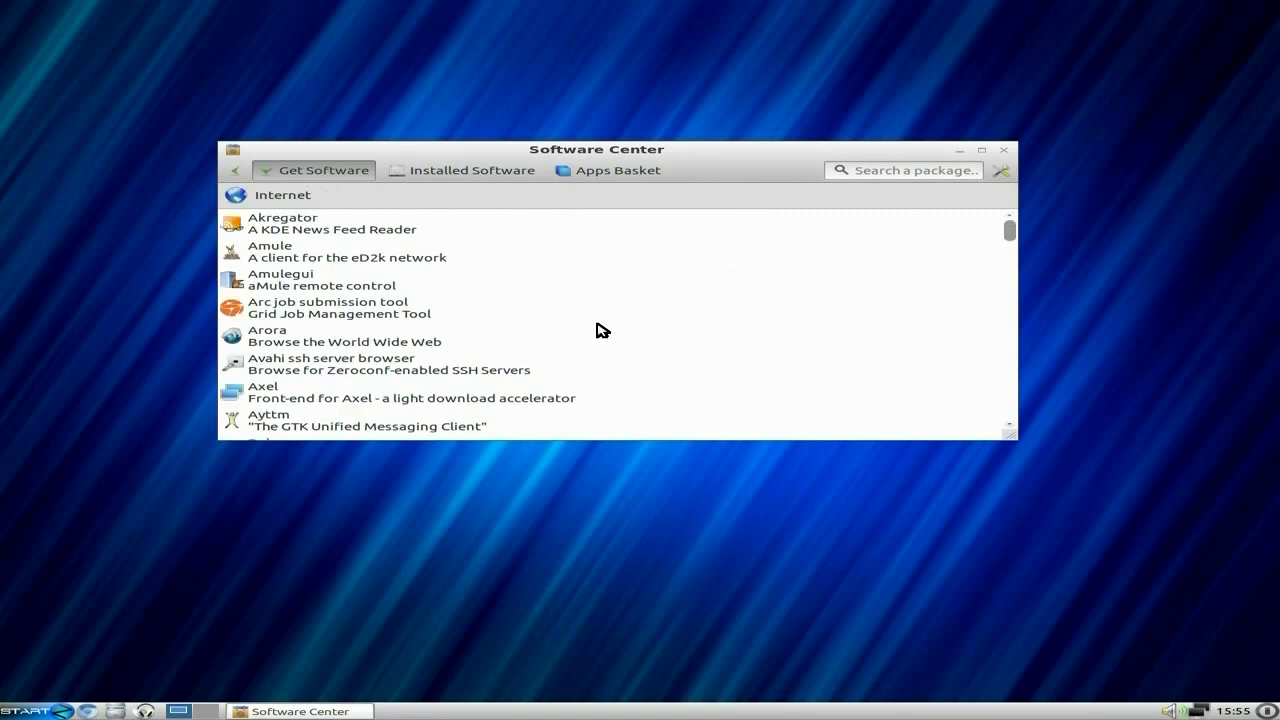
# Search the Internet category for "firefox" and add Firefox web browser to the Apps Basket.
pyautogui.click(877, 171)
pyautogui.write('firefox')
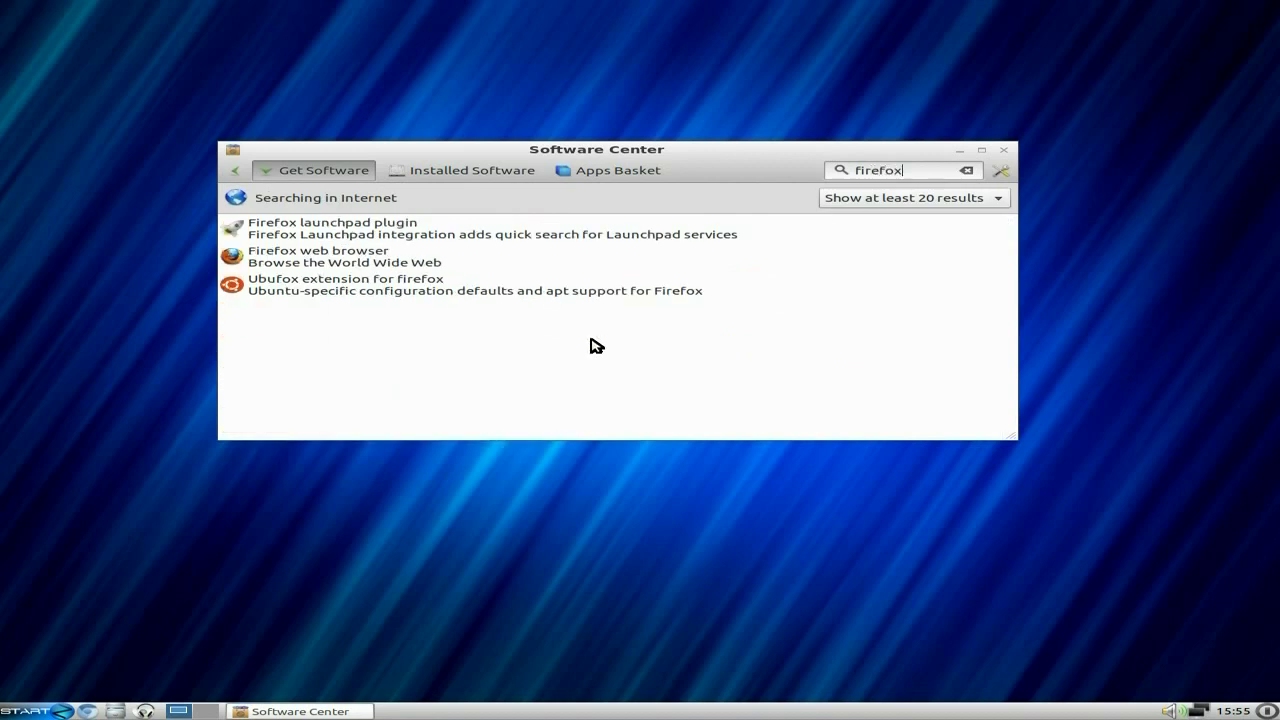
pyautogui.click(333, 263)
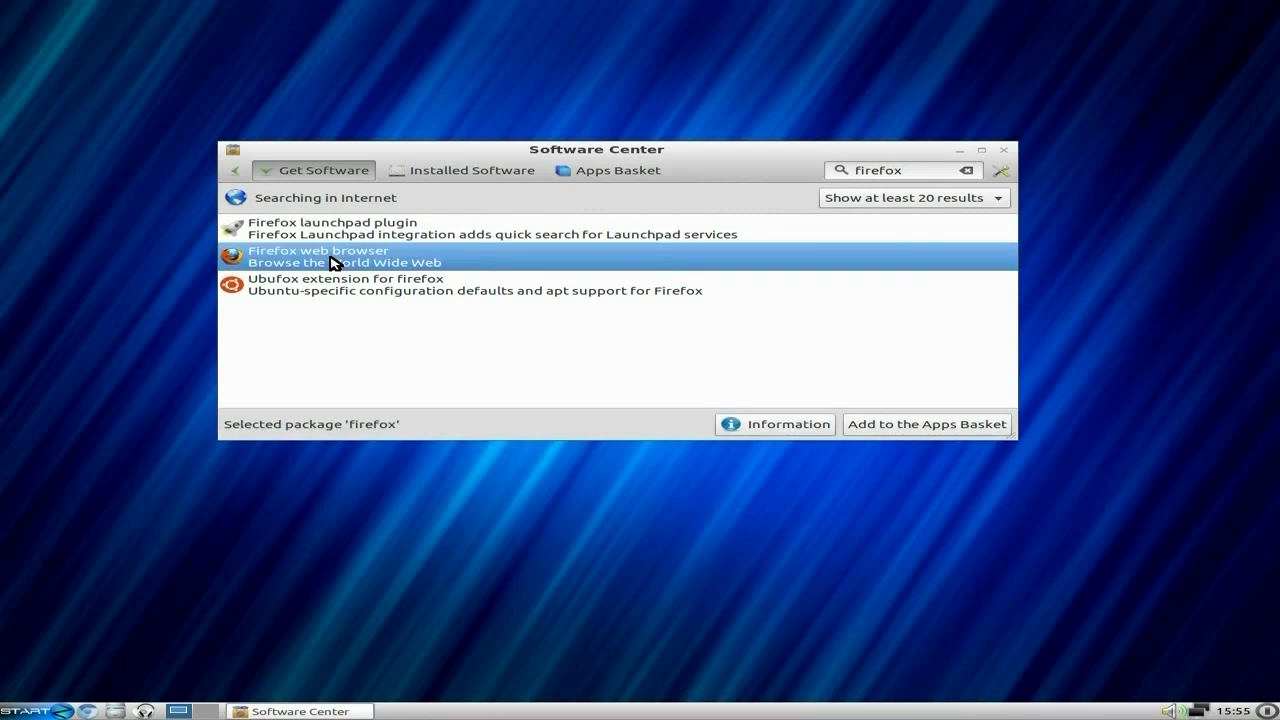
pyautogui.click(884, 428)
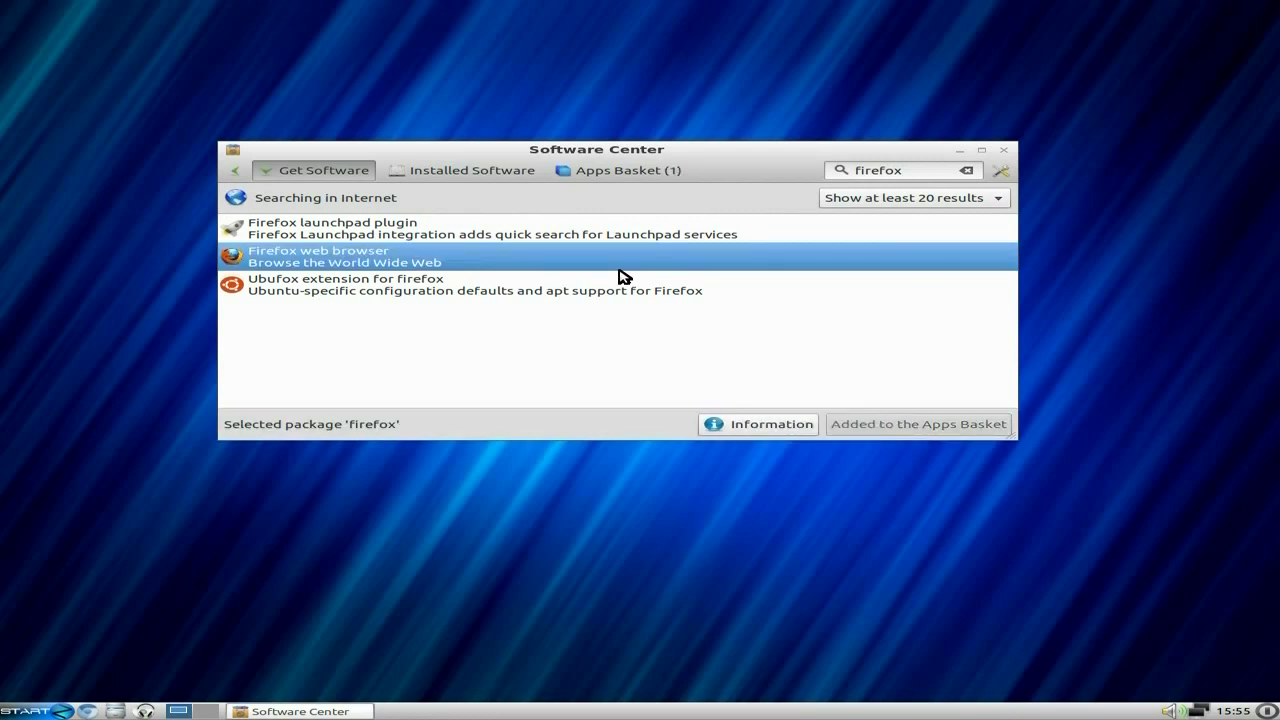
# Install the Firefox package from the Apps Basket, authenticating with the account password.
pyautogui.click(617, 172)
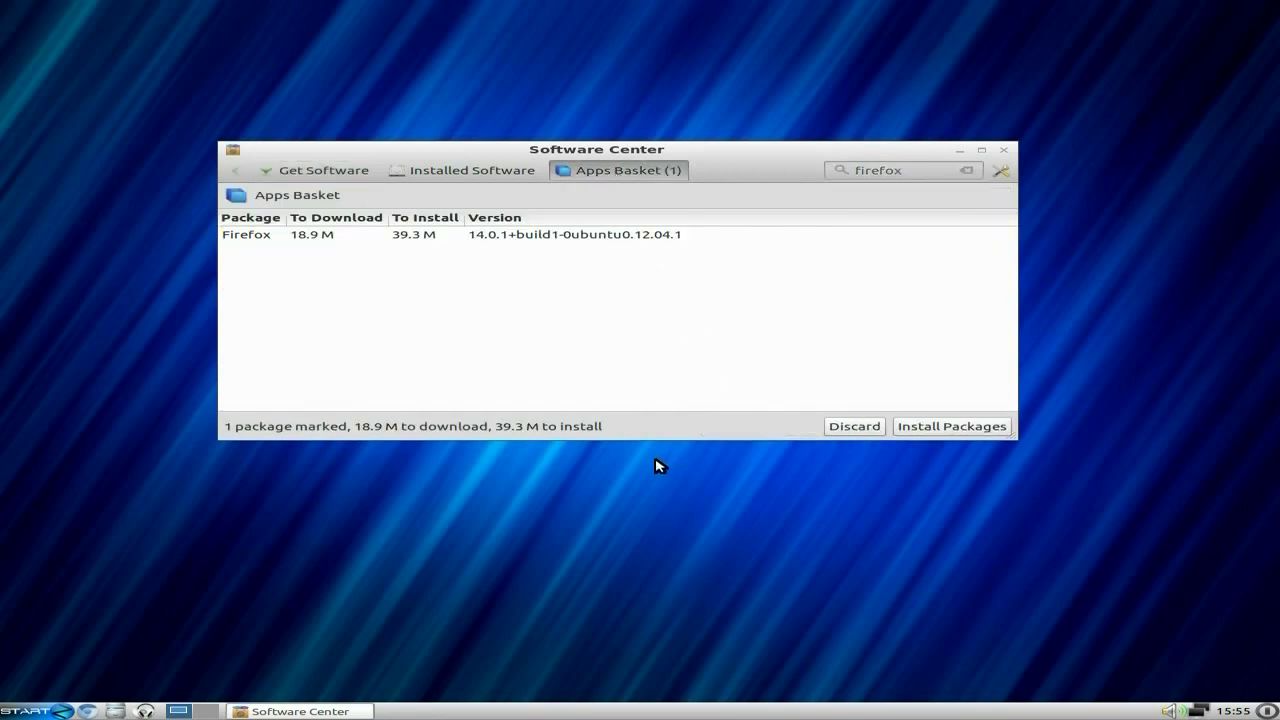
pyautogui.click(947, 431)
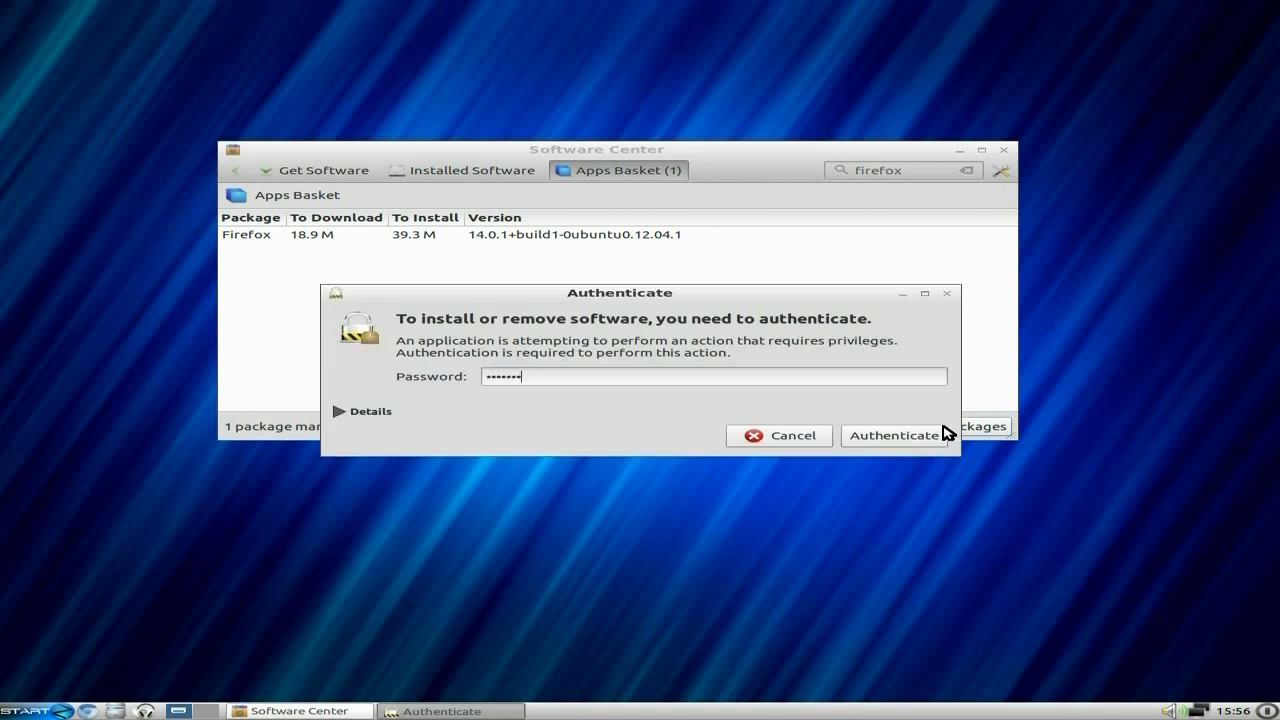
pyautogui.click(893, 435)
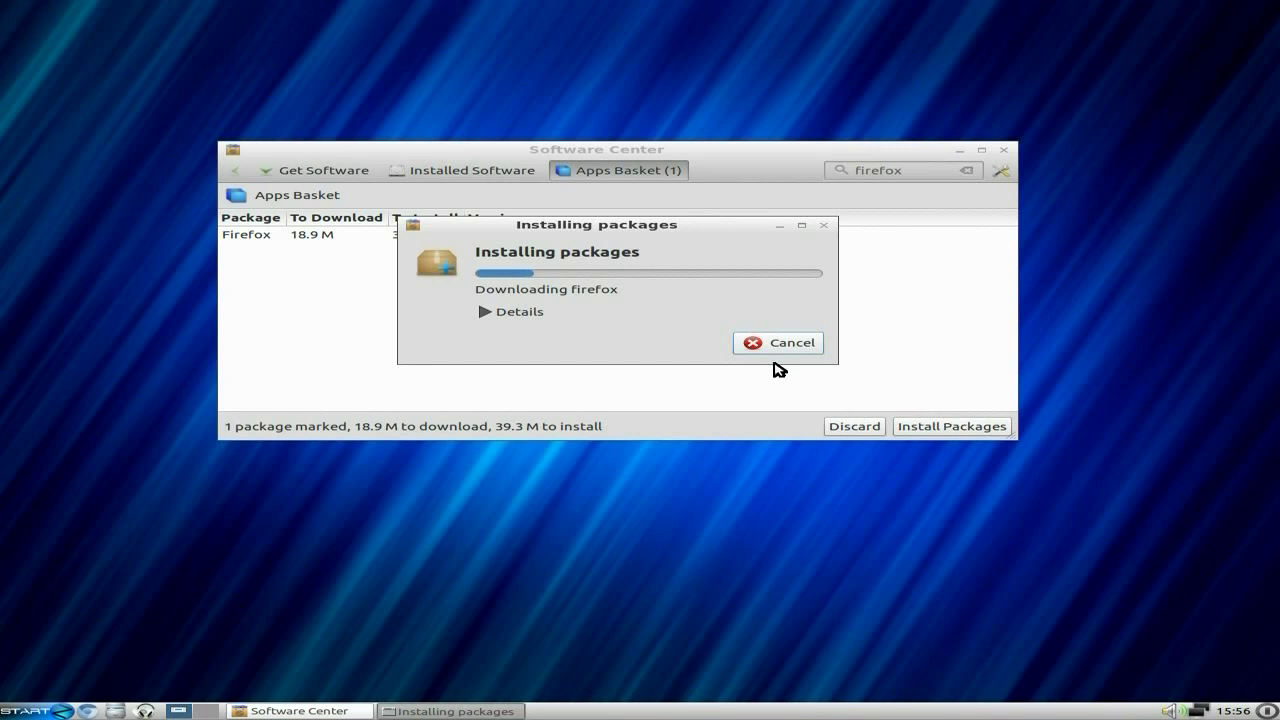
pyautogui.moveTo(638, 227); pyautogui.dragTo(636, 263)
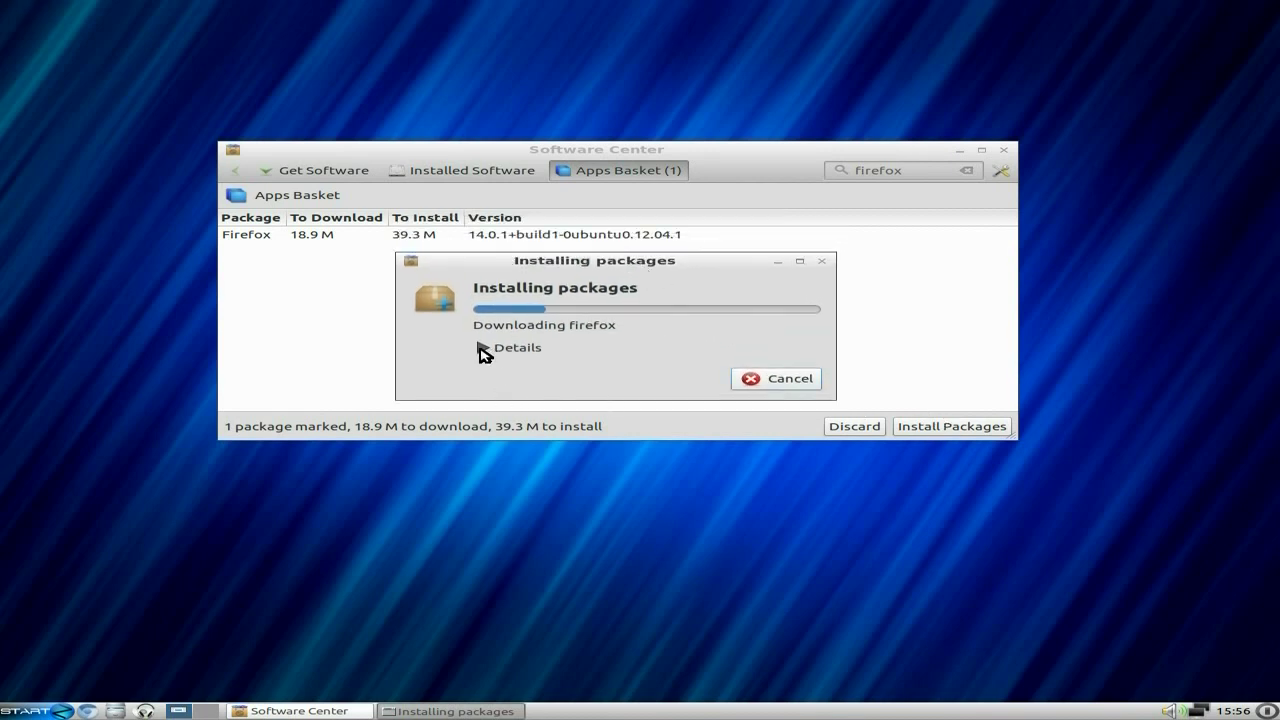
# Show and hide the Firefox installation details, then close the Software Center and dismiss its notification once the install is done.
pyautogui.click(489, 348)
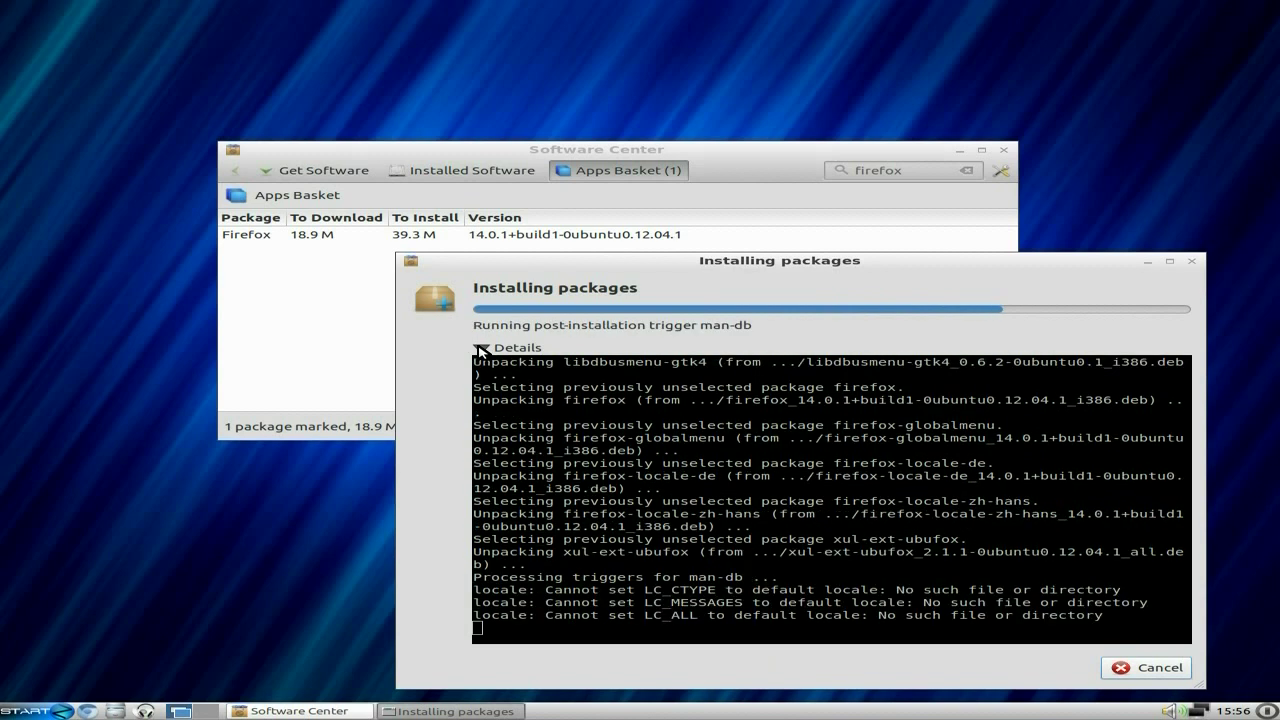
pyautogui.click(481, 349)
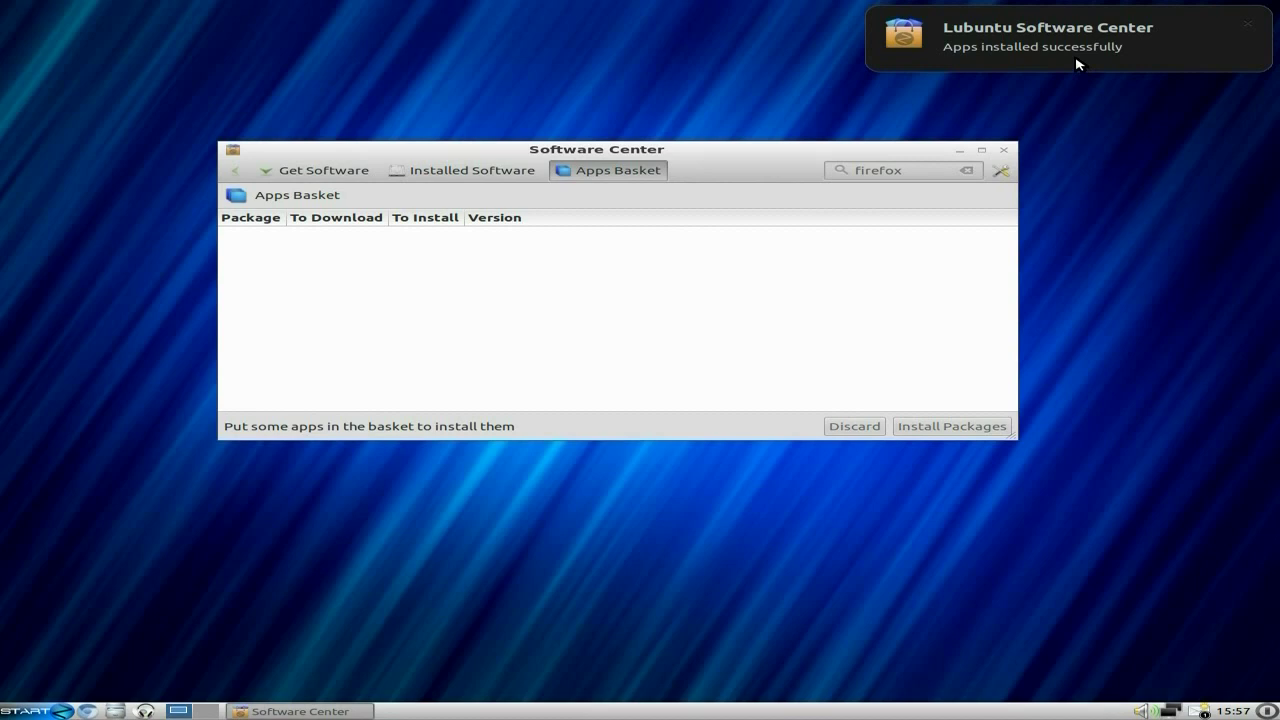
pyautogui.click(1004, 150)
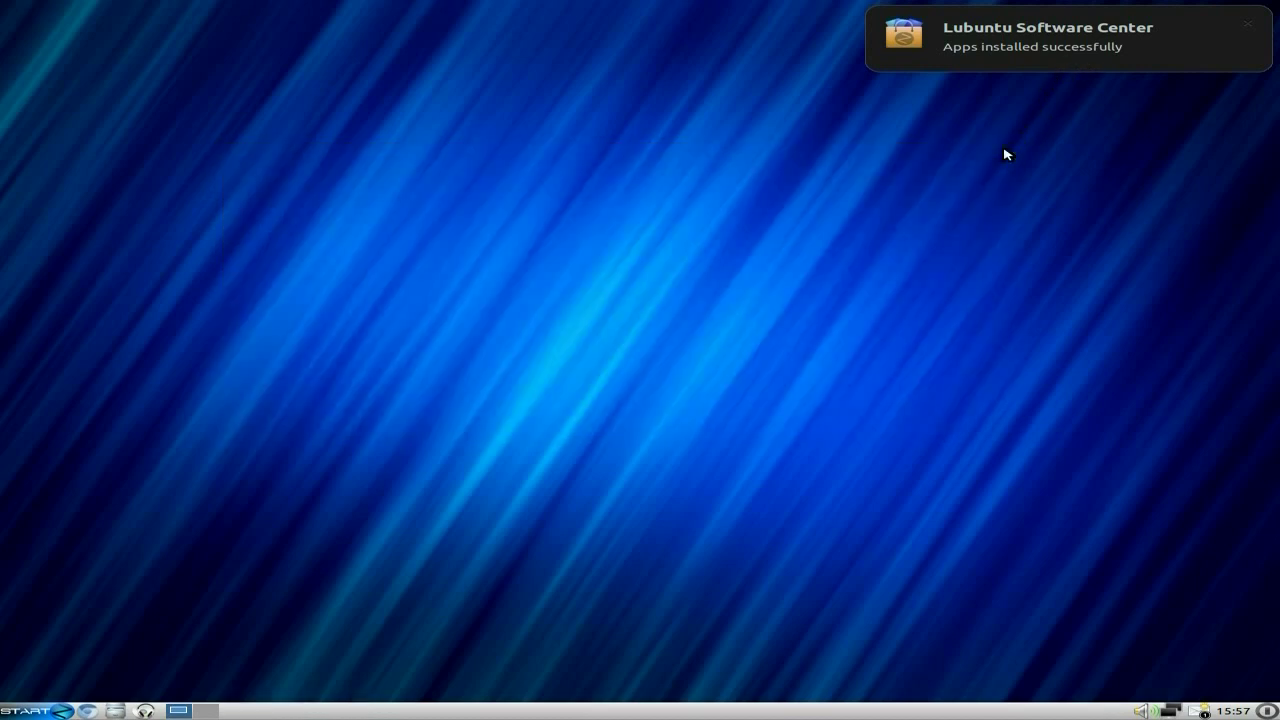
pyautogui.click(1248, 23)
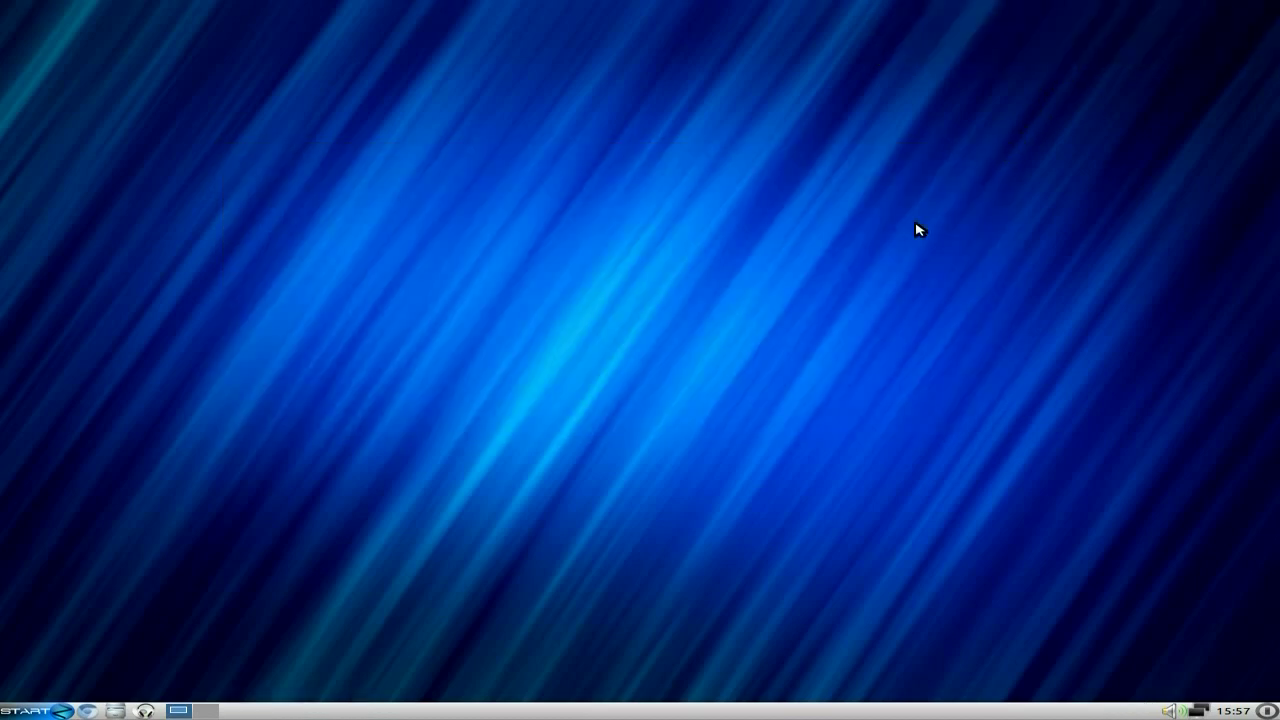
# Launch the newly installed Firefox and bring up the Google UK homepage in a maximized window.
pyautogui.click(30, 710)
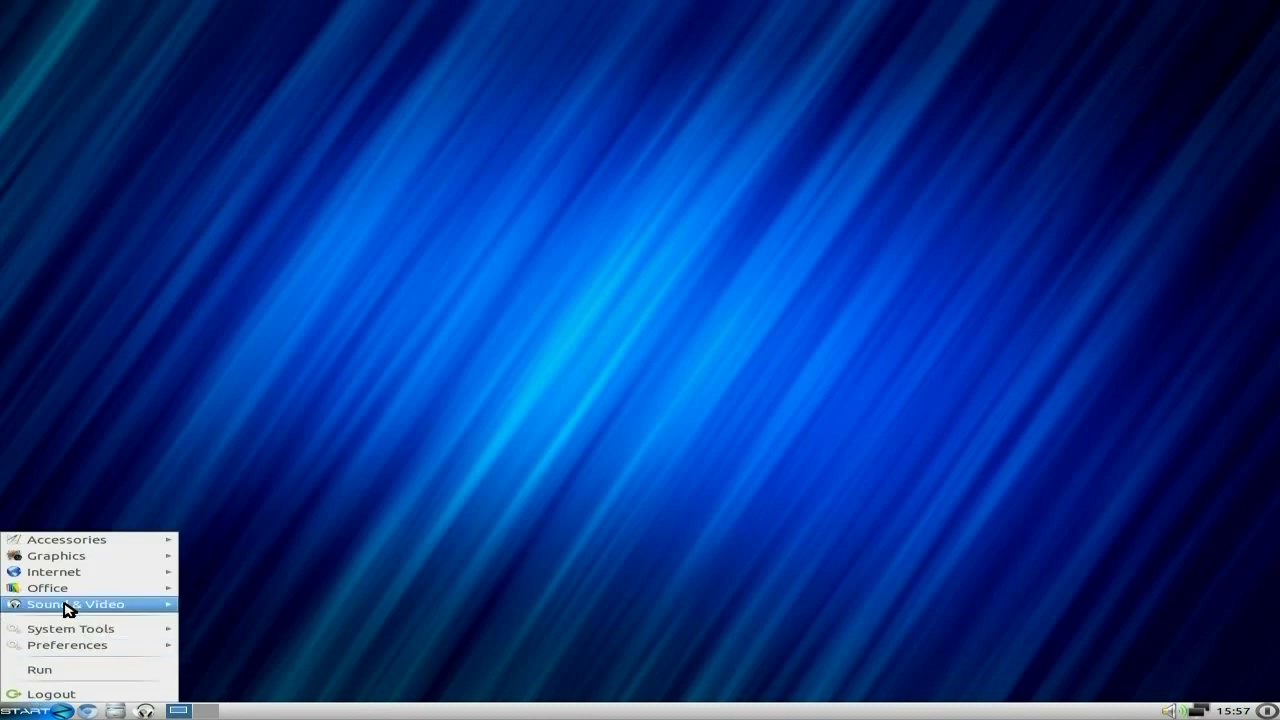
pyautogui.moveTo(72, 575)
pyautogui.click(257, 589)
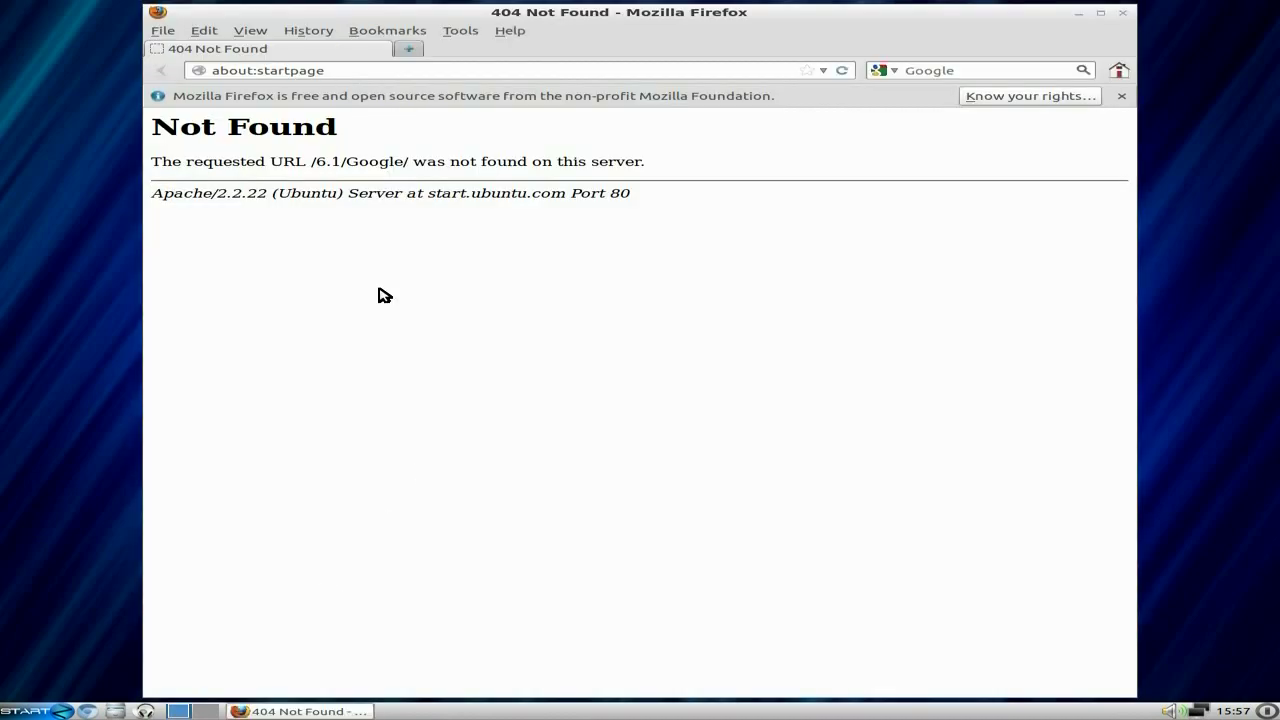
pyautogui.click(336, 74)
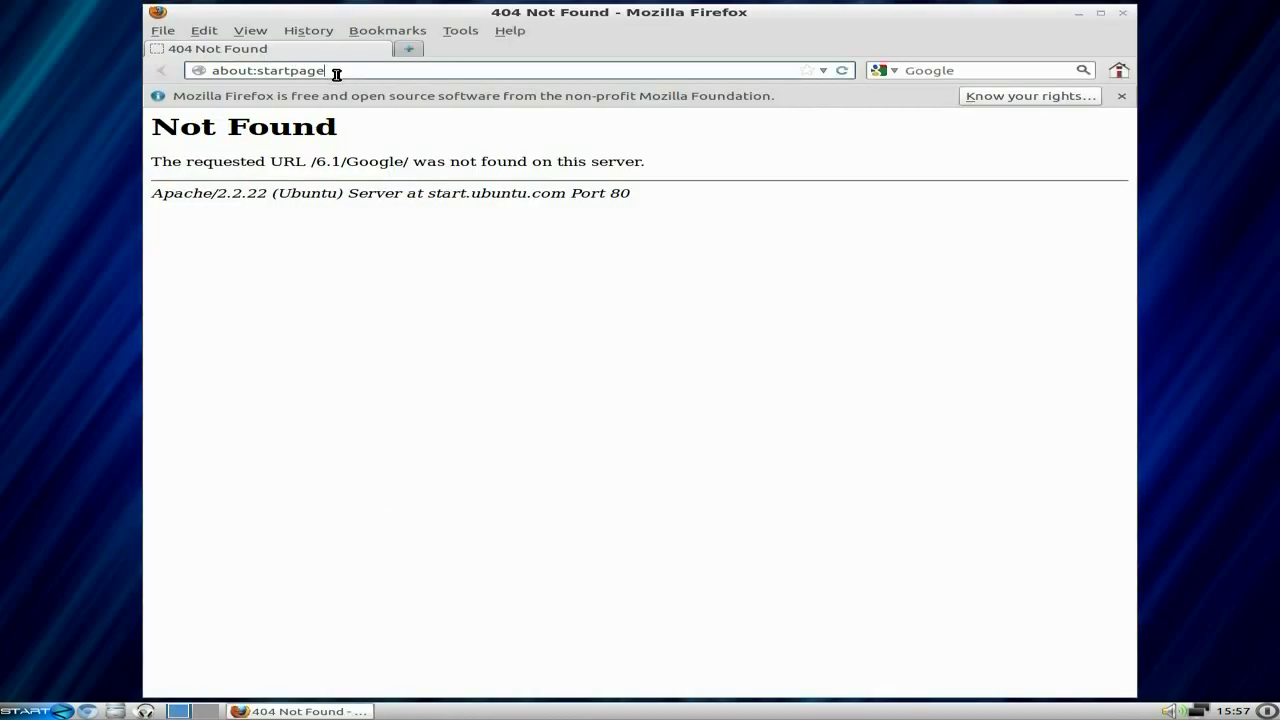
pyautogui.click(1083, 71)
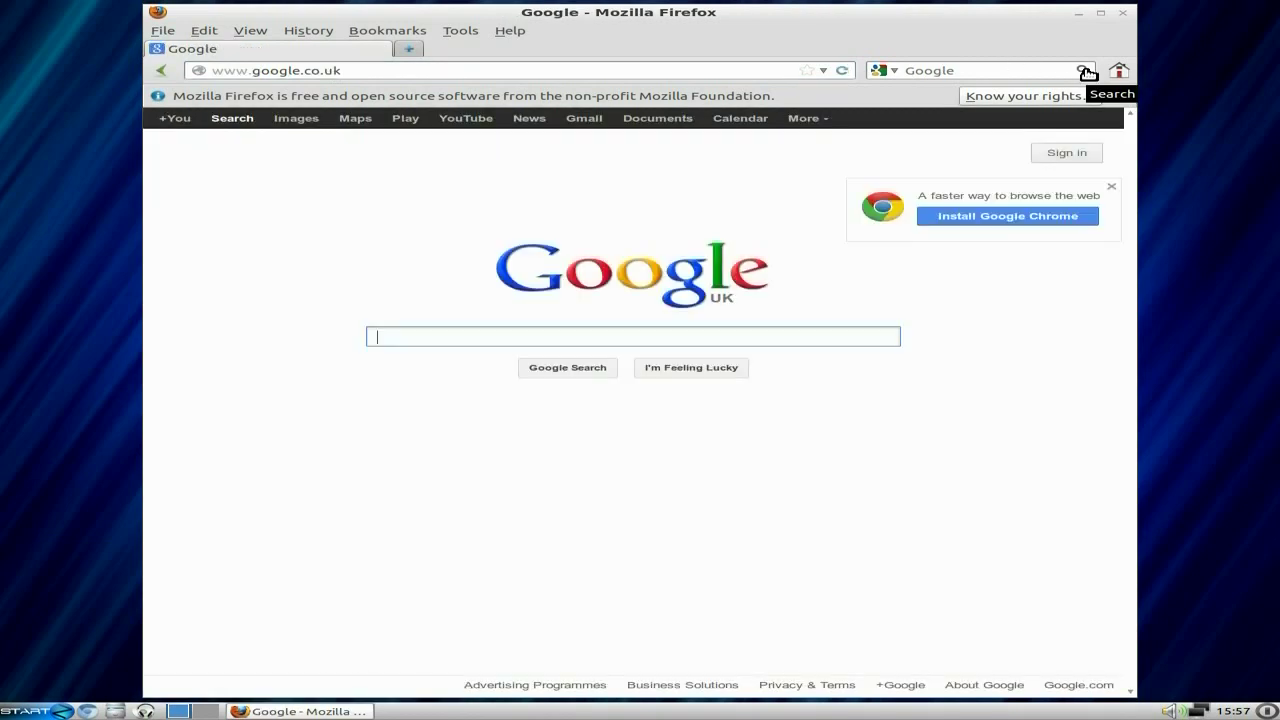
pyautogui.click(1100, 13)
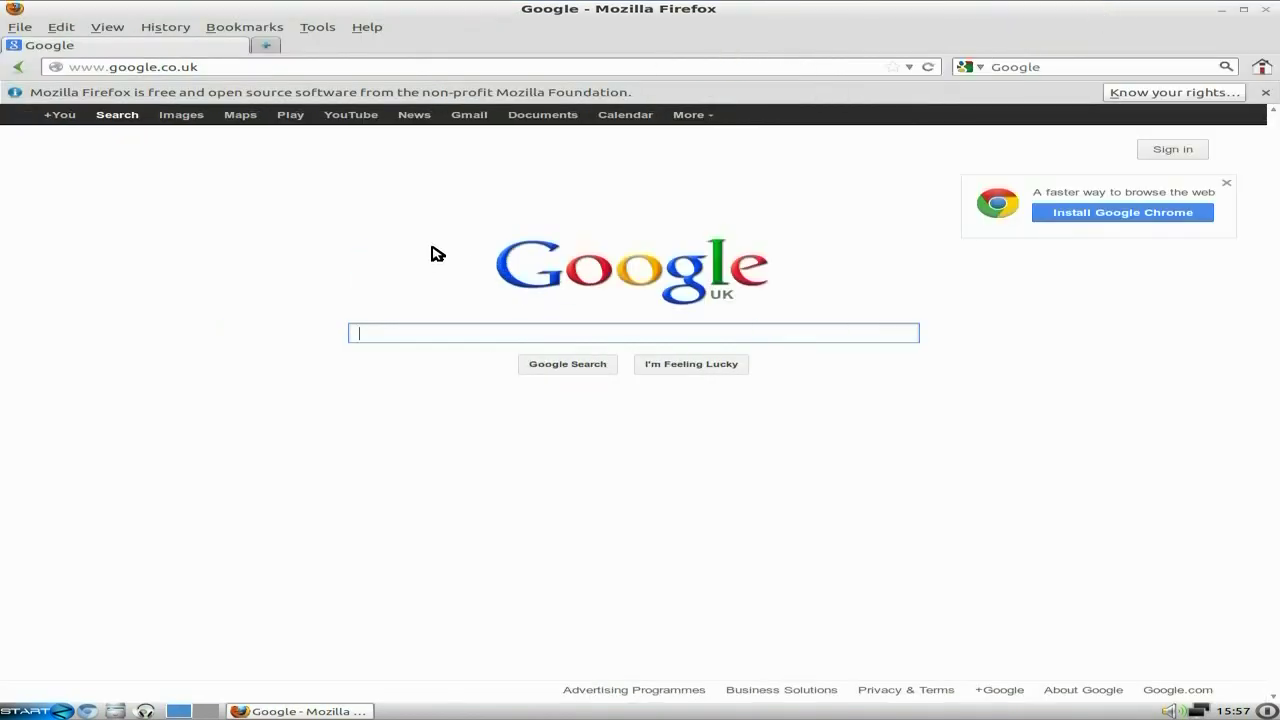
# Go to YouTube, search for "sneekylinux" and open the video "Puppy Precise 5.2.60.....Buntu Pup Still Lives...".
pyautogui.click(347, 116)
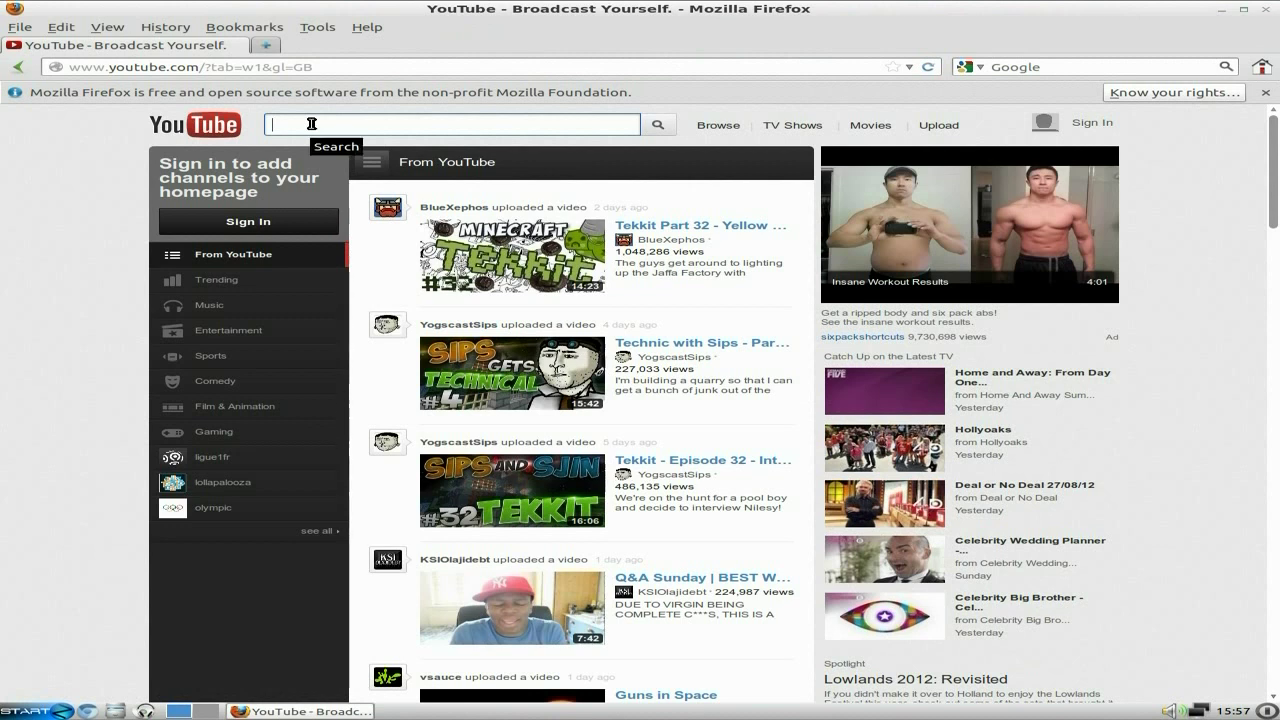
pyautogui.write('sneeky')
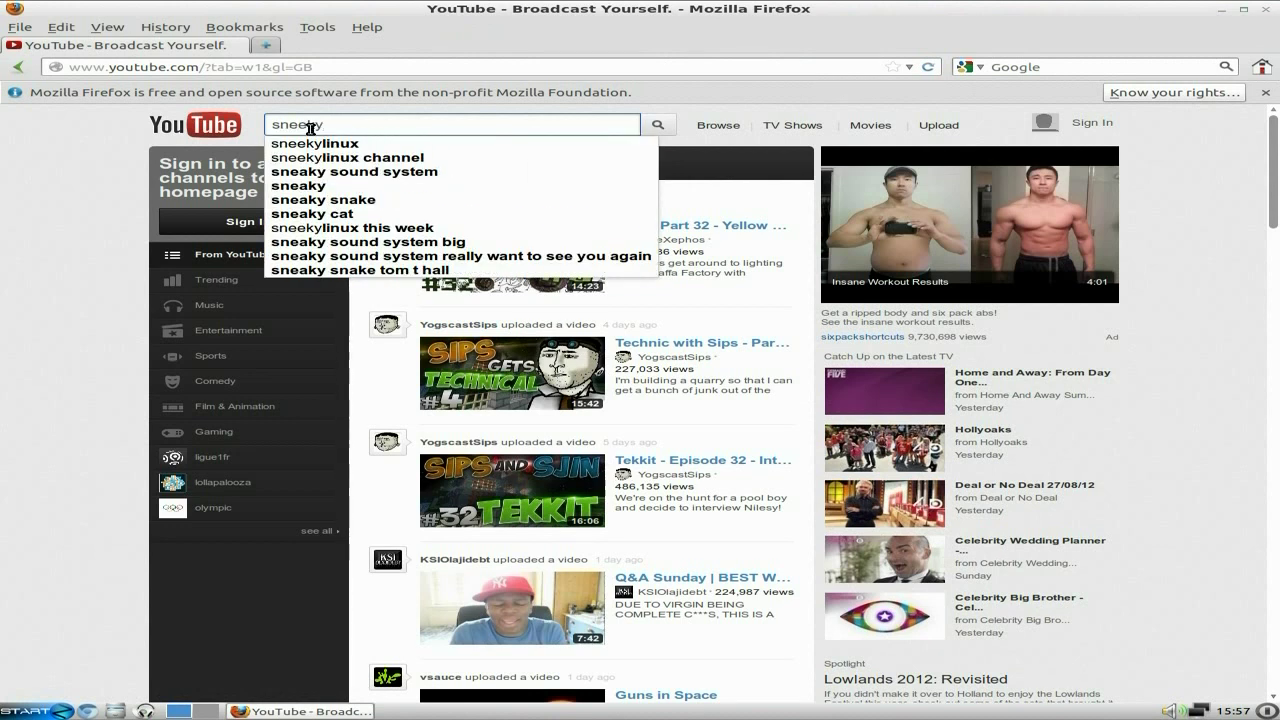
pyautogui.click(316, 145)
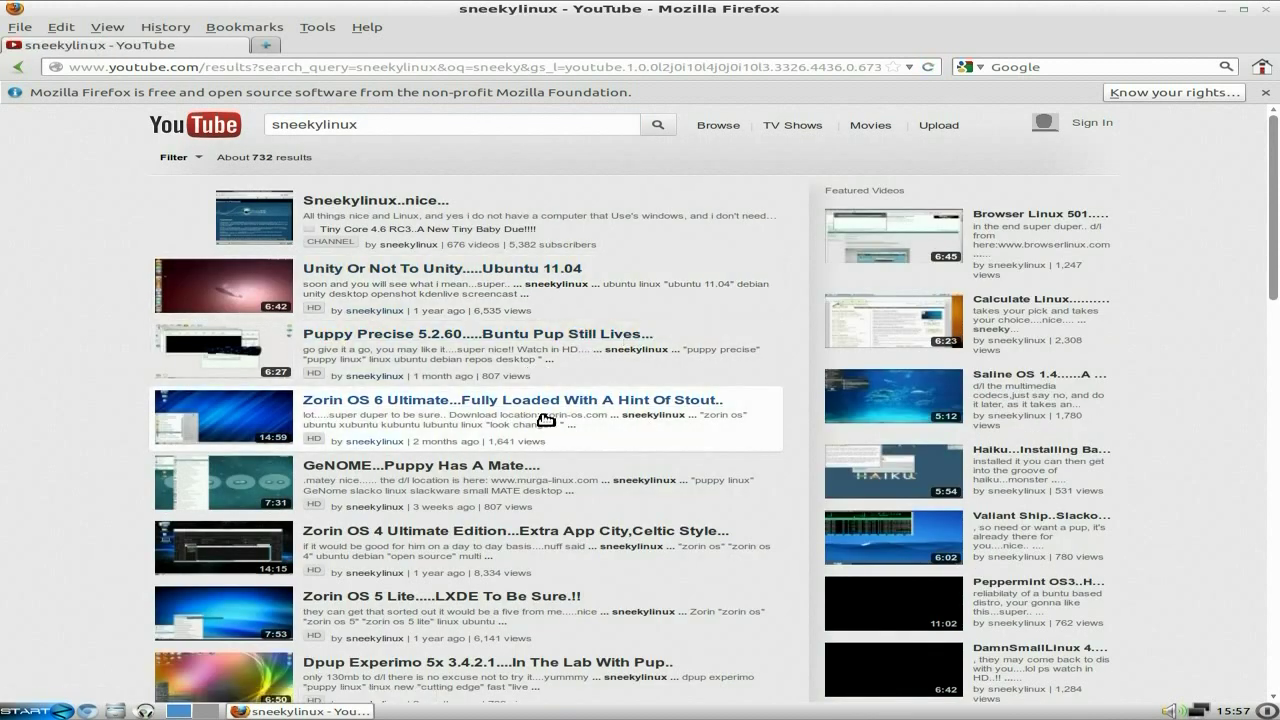
pyautogui.click(232, 354)
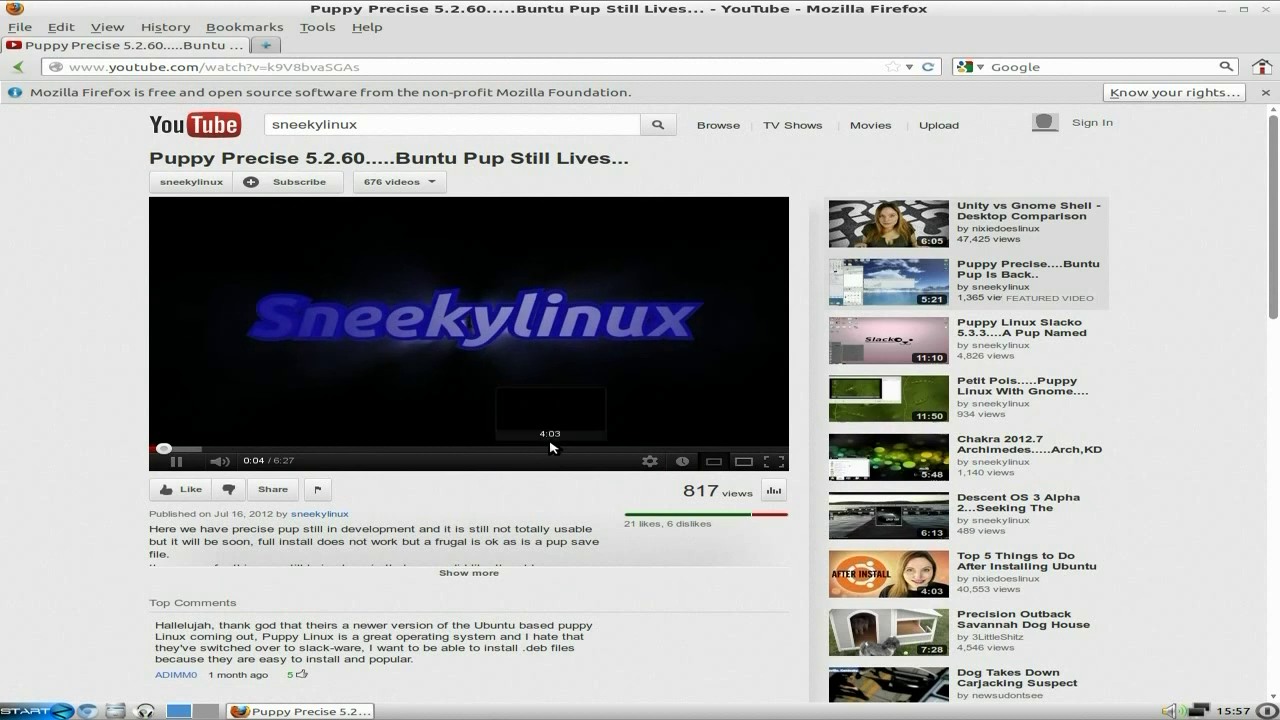
# Set the video quality to 480p and switch to the large player.
pyautogui.click(650, 463)
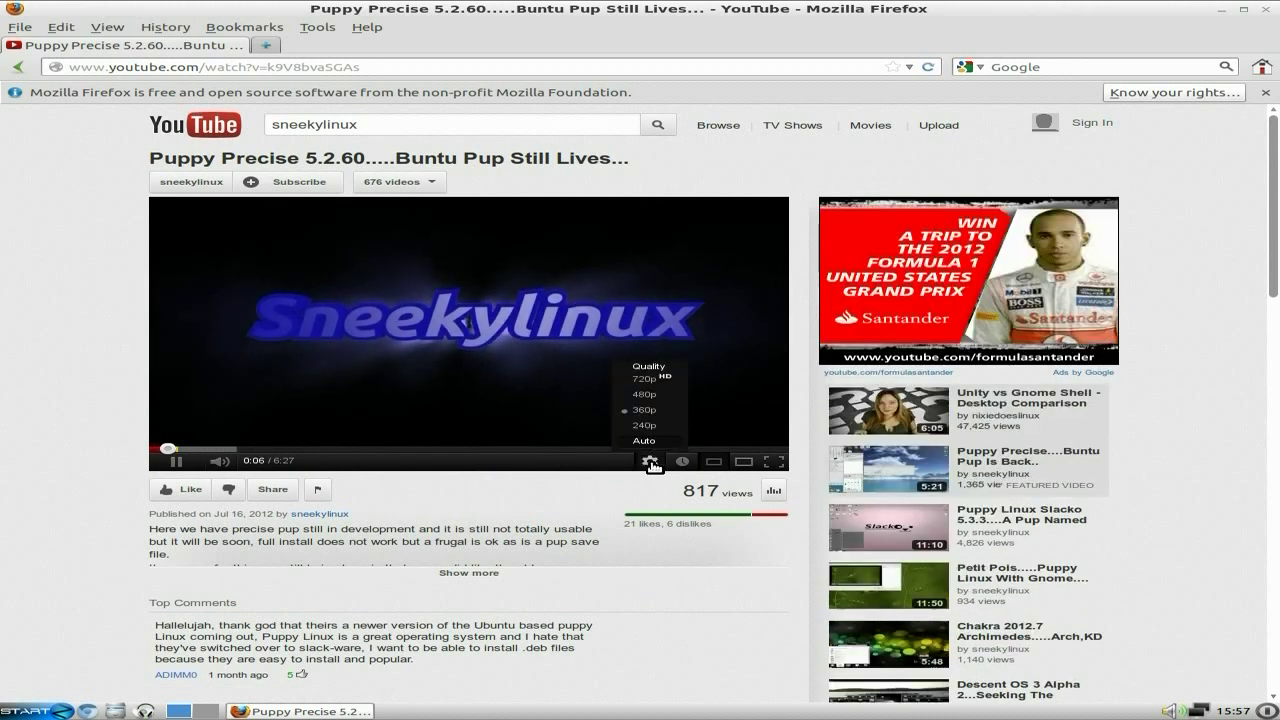
pyautogui.click(651, 396)
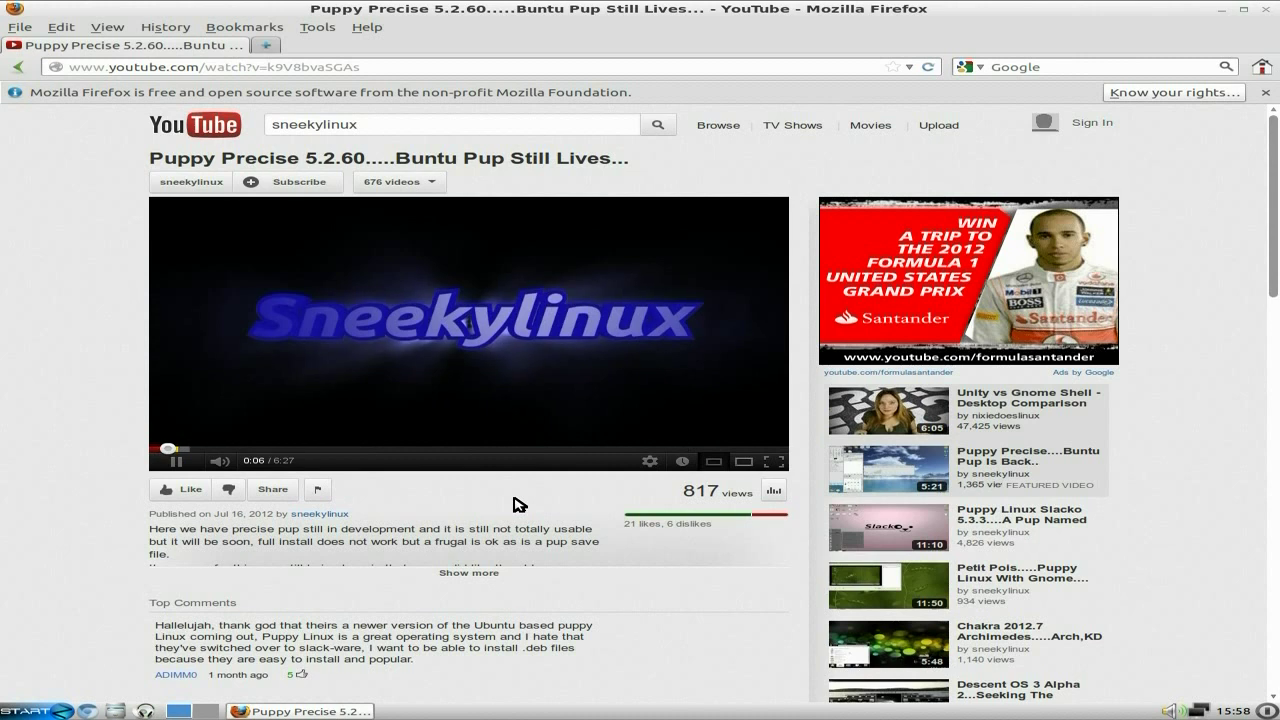
pyautogui.click(743, 462)
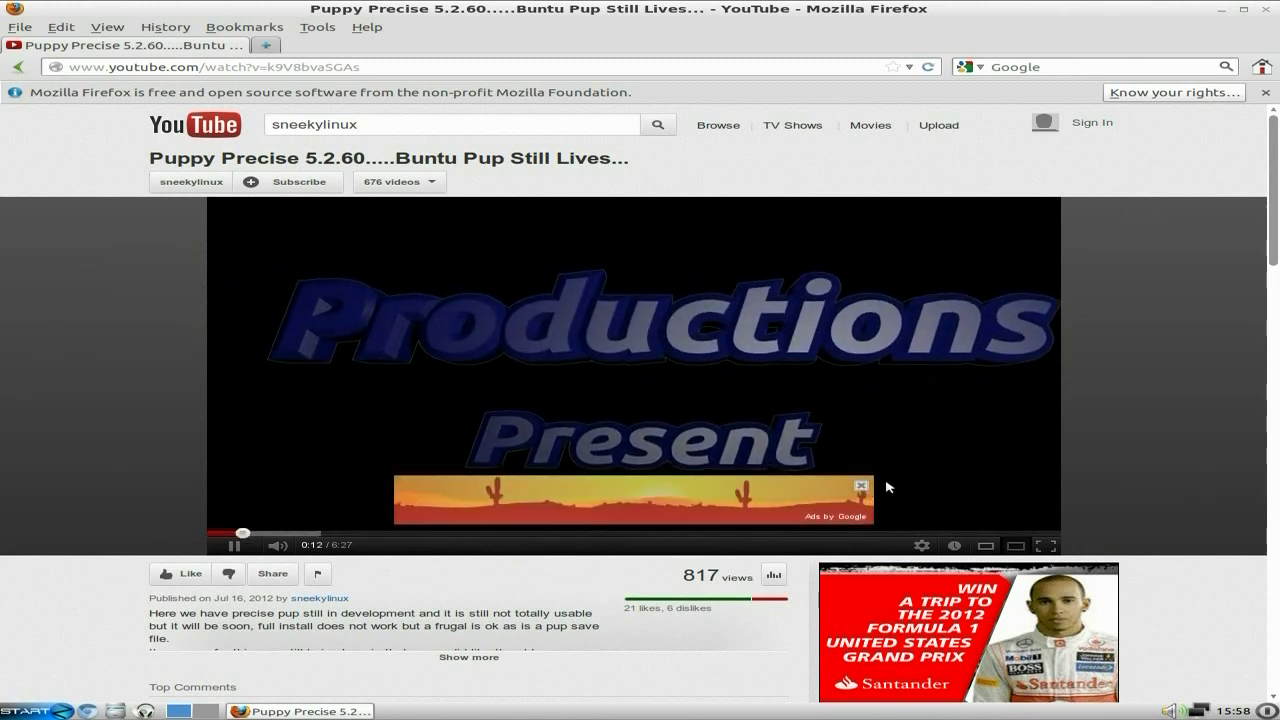
# Dismiss the ad over the video and the browser's rights notification, and close Firefox.
pyautogui.click(861, 486)
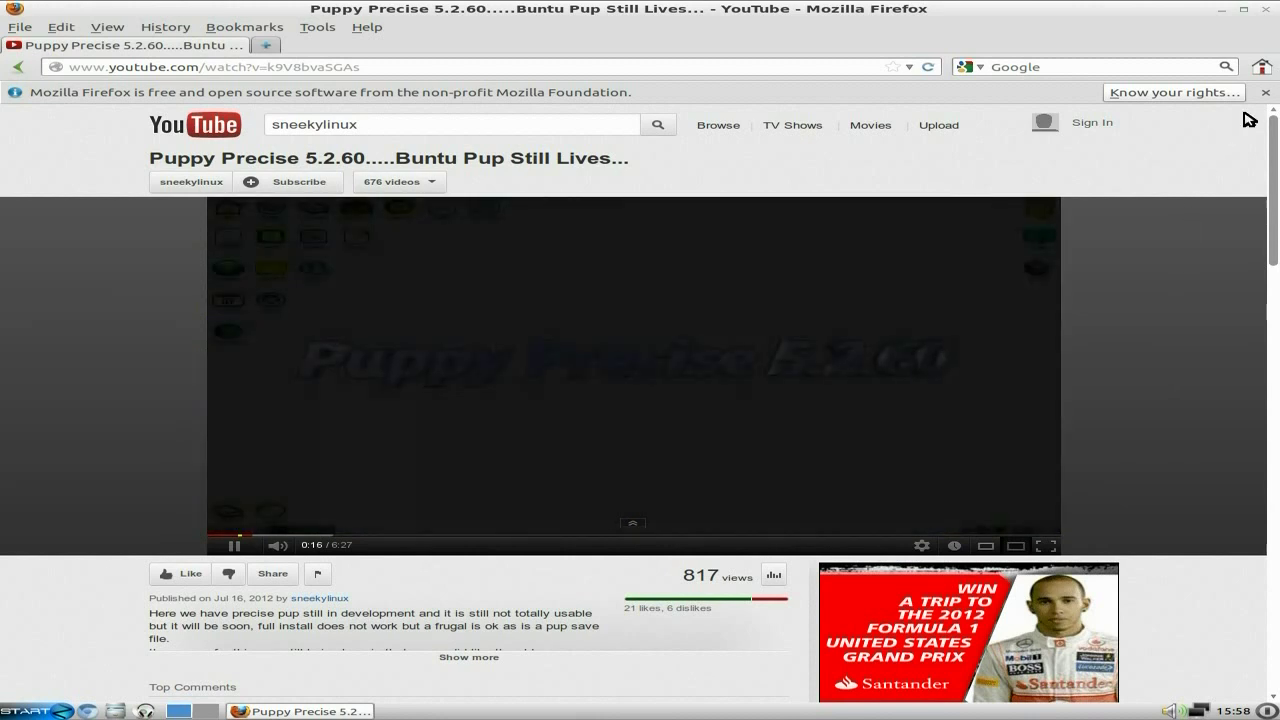
pyautogui.click(1265, 92)
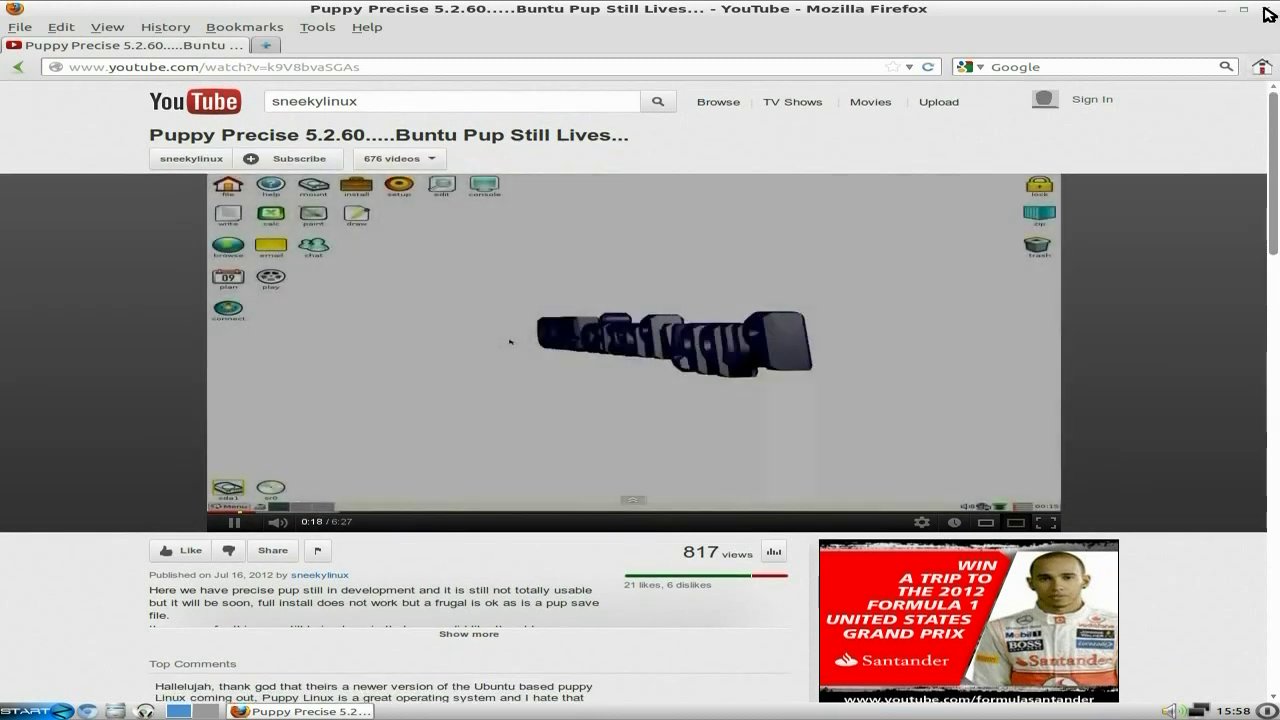
pyautogui.click(1267, 12)
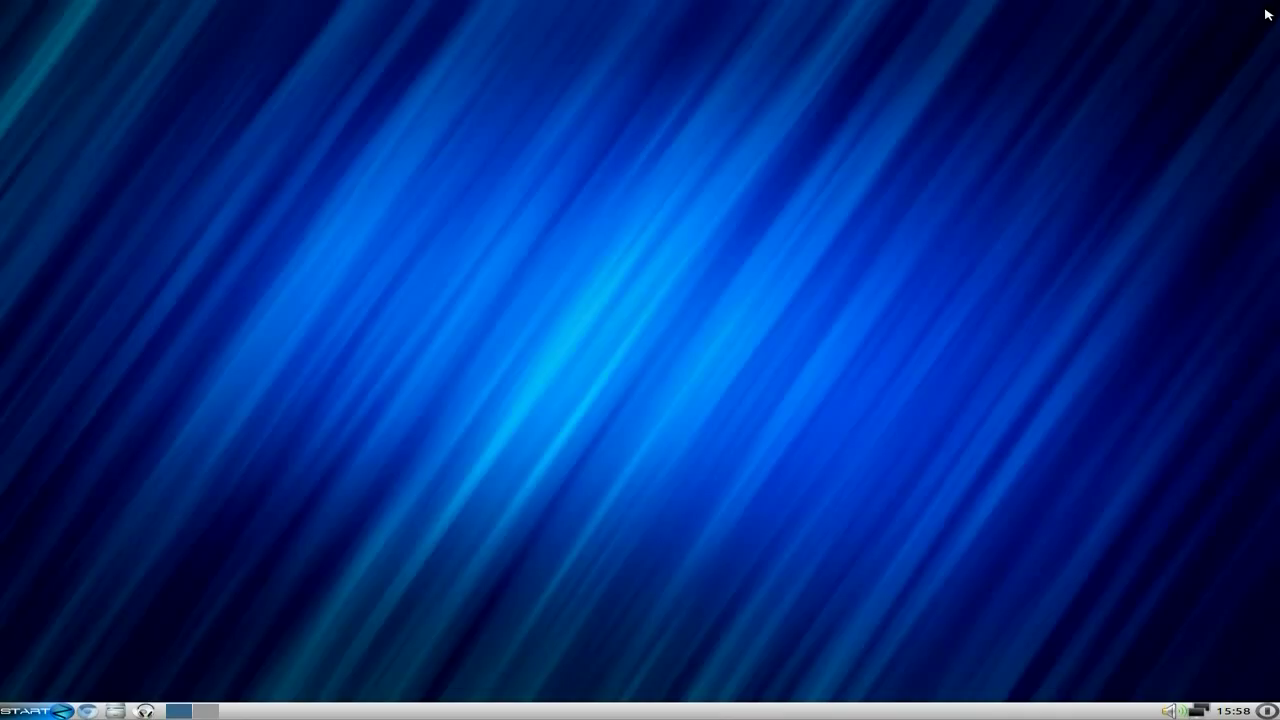
# Open Synaptic Package Manager from the system tools, authenticating with the account password.
pyautogui.click(24, 711)
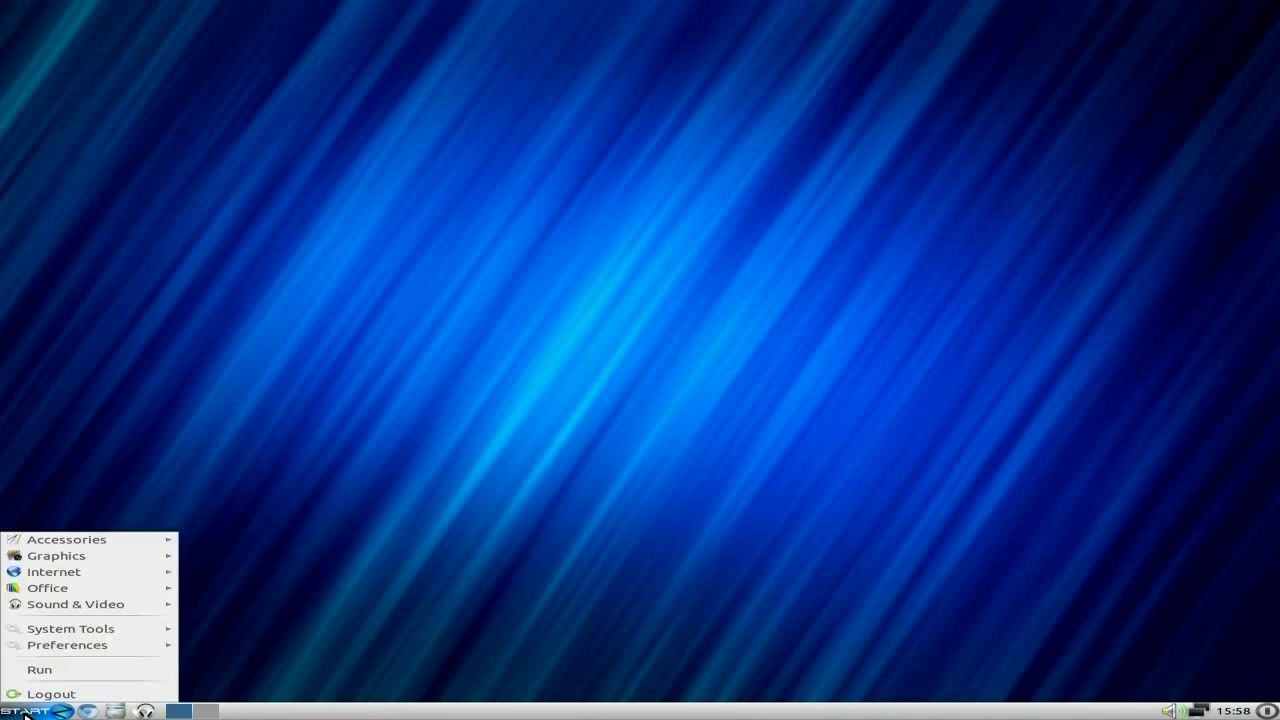
pyautogui.click(60, 628)
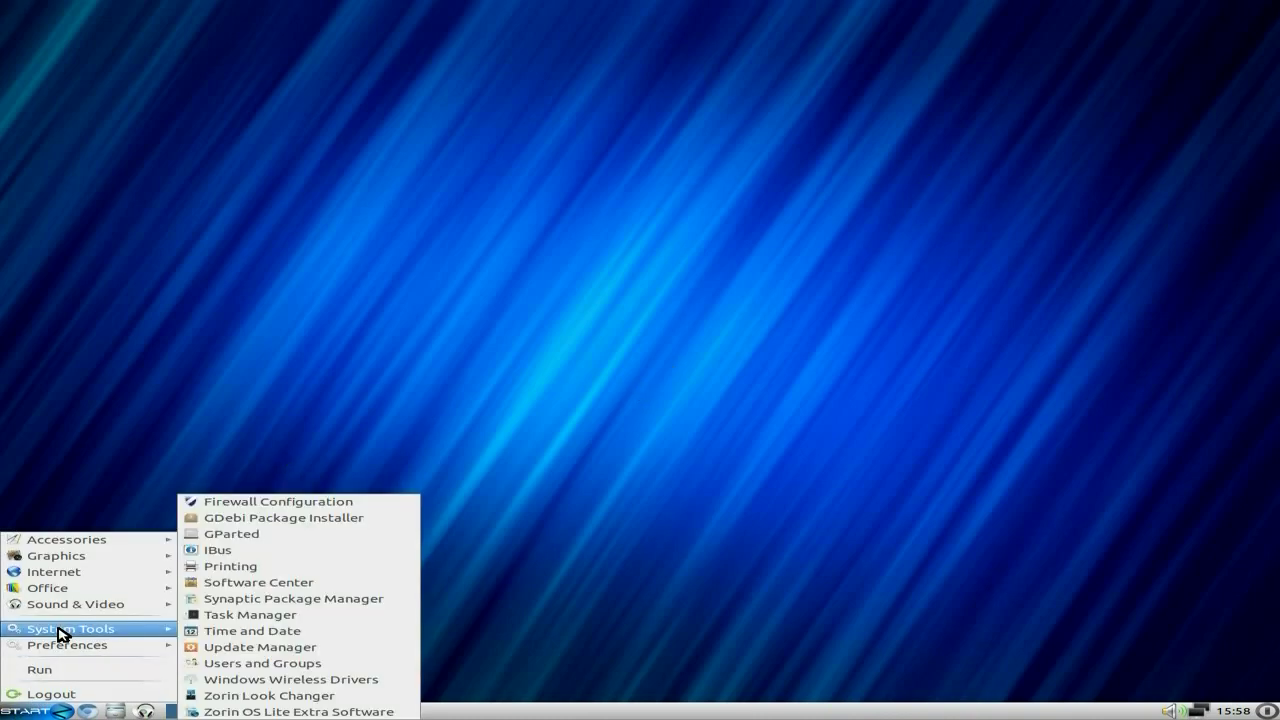
pyautogui.click(265, 600)
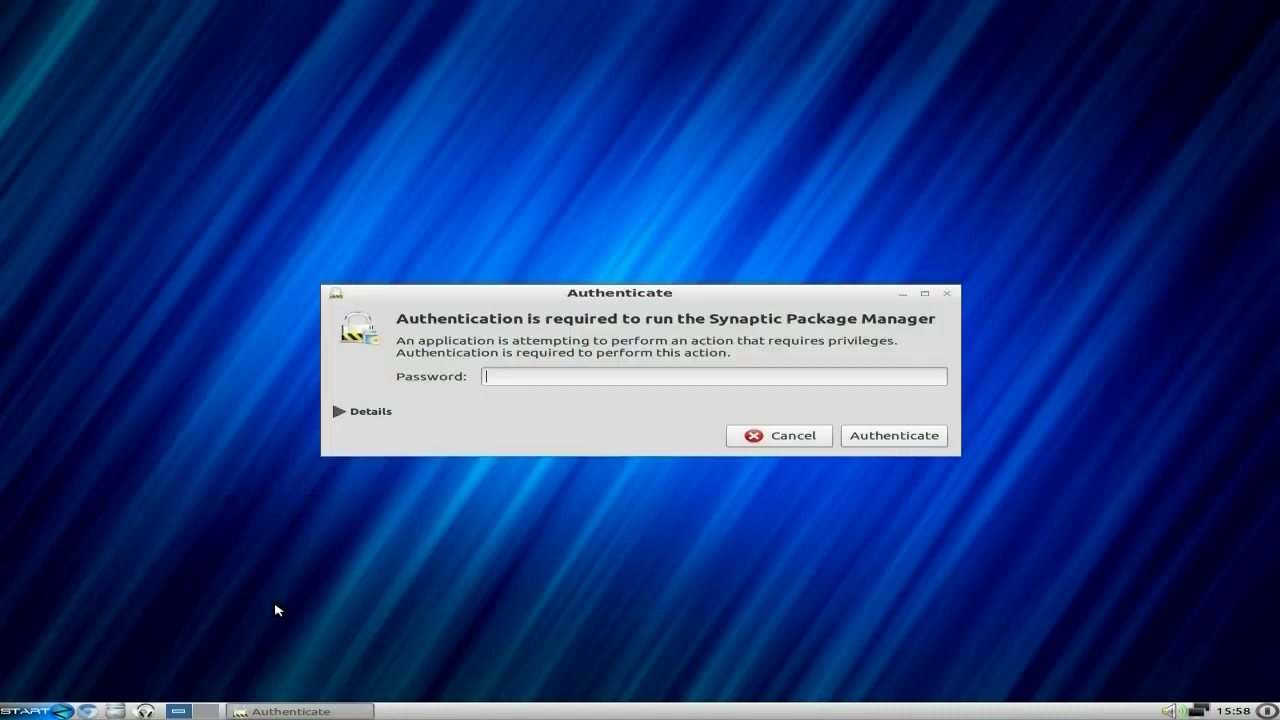
pyautogui.press('Return')
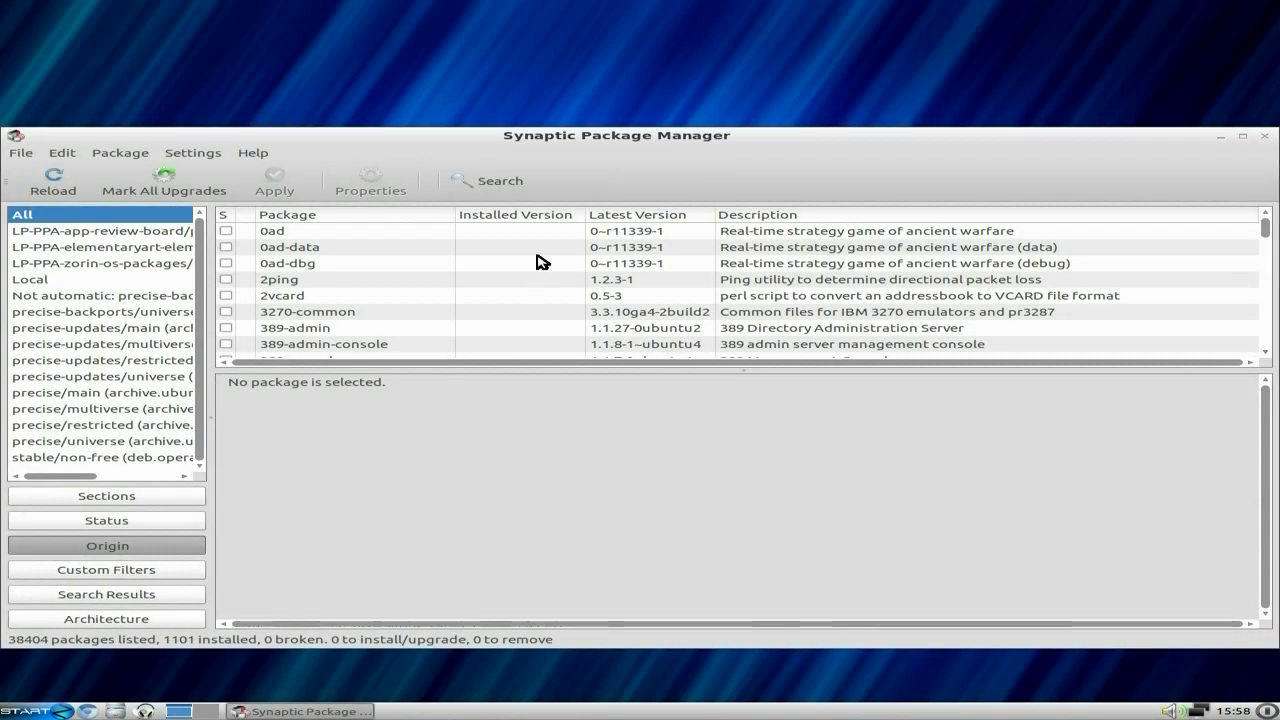
# Search the package names and descriptions for "openshot" and close Synaptic Package Manager.
pyautogui.click(497, 184)
pyautogui.write('op')
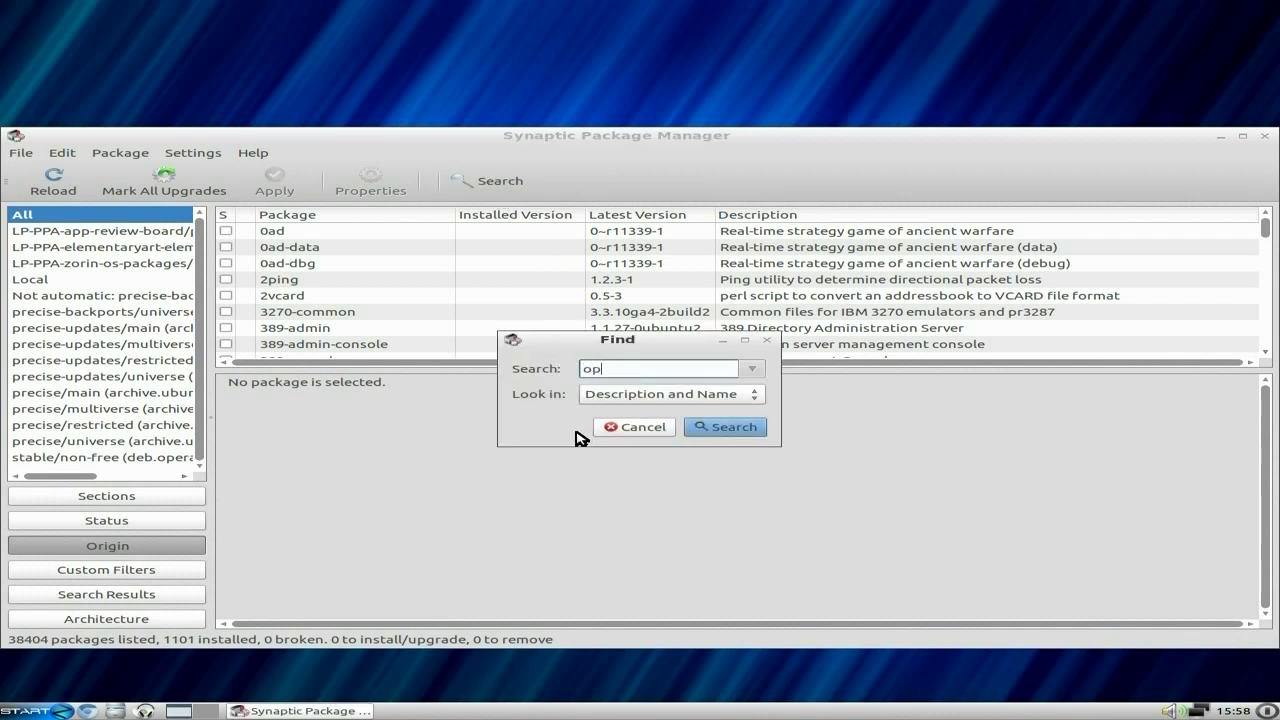
pyautogui.write('enshot')
pyautogui.press('Return')
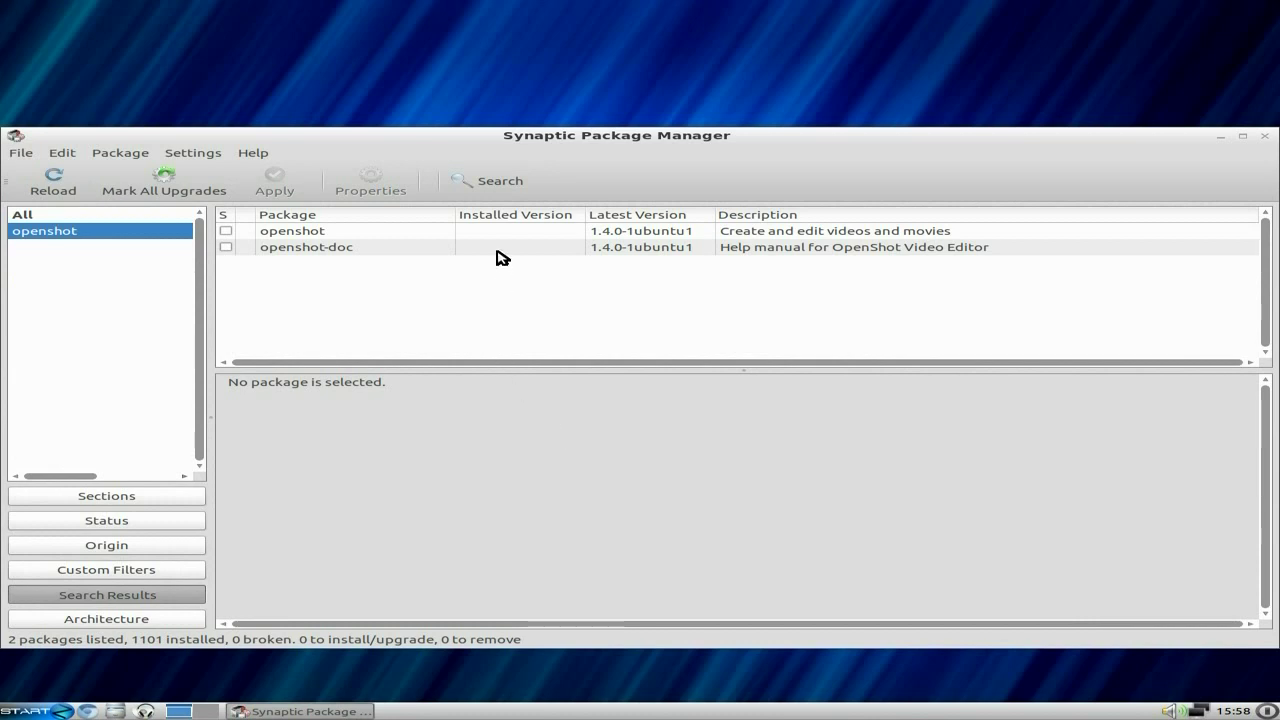
pyautogui.click(1267, 141)
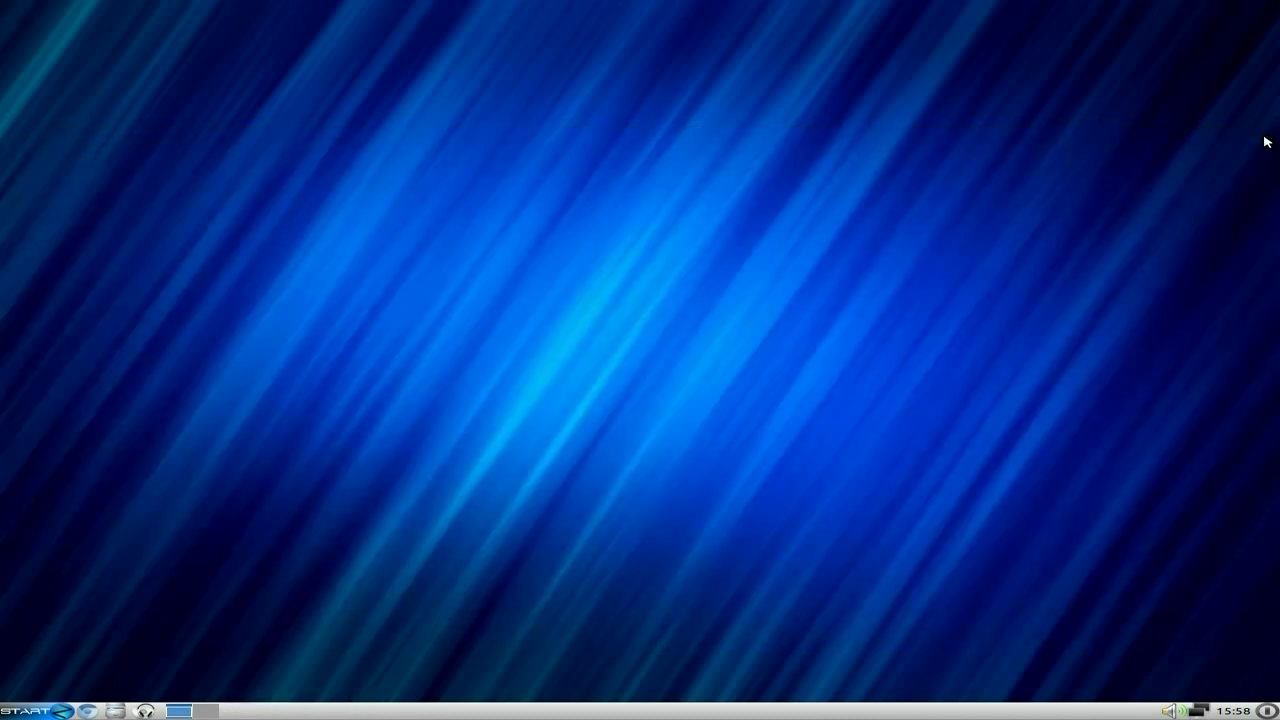
# Open Task Manager from the system tools, view the CPU and memory usage, and quit it.
pyautogui.click(22, 714)
pyautogui.moveTo(66, 630)
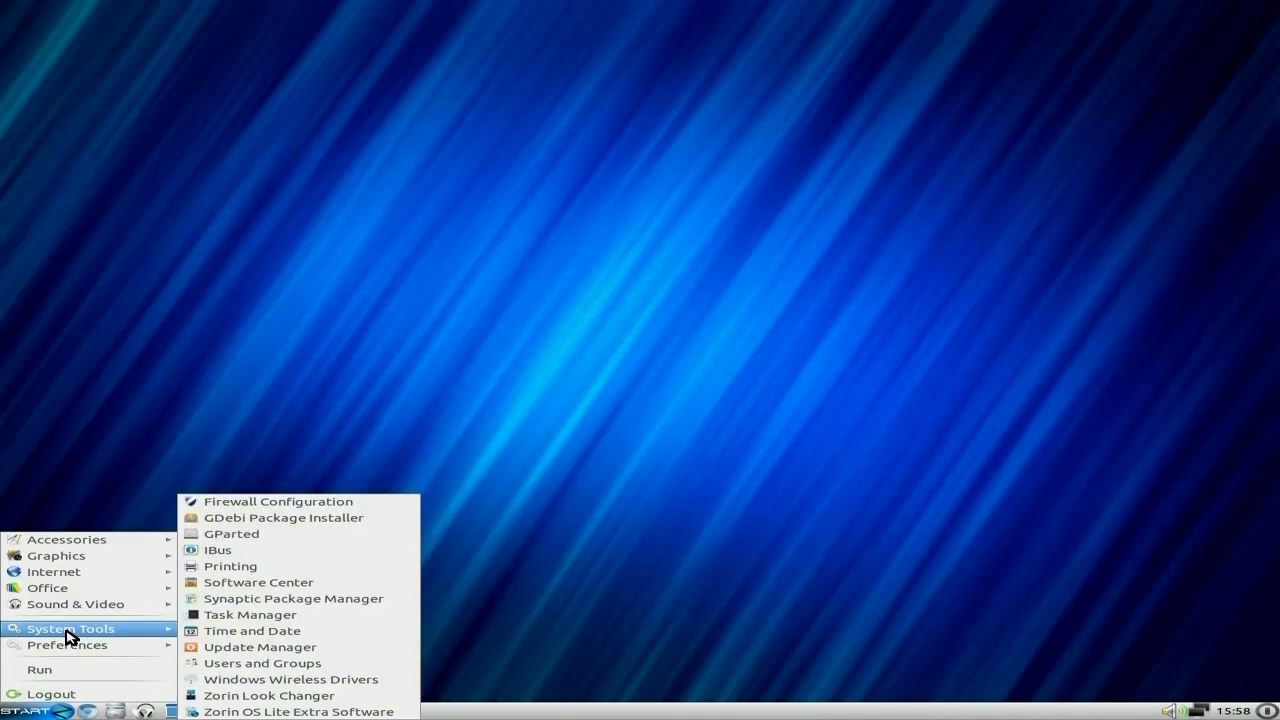
pyautogui.click(266, 616)
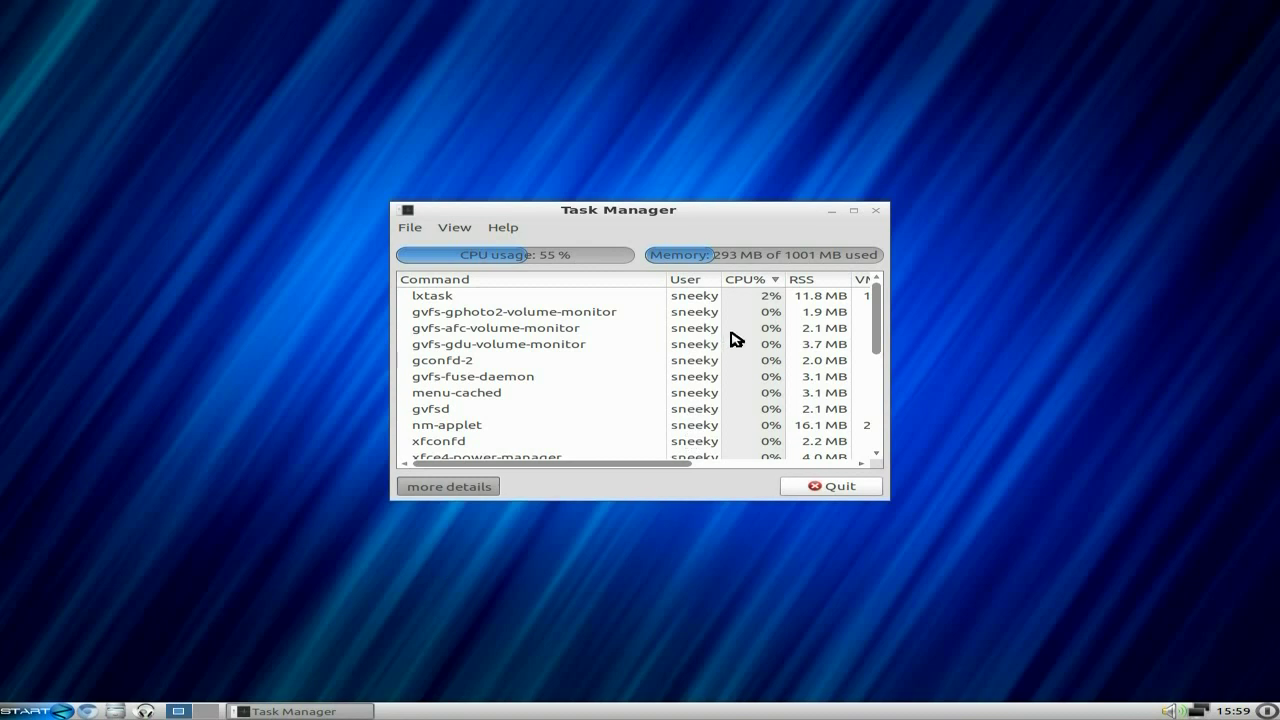
pyautogui.click(815, 487)
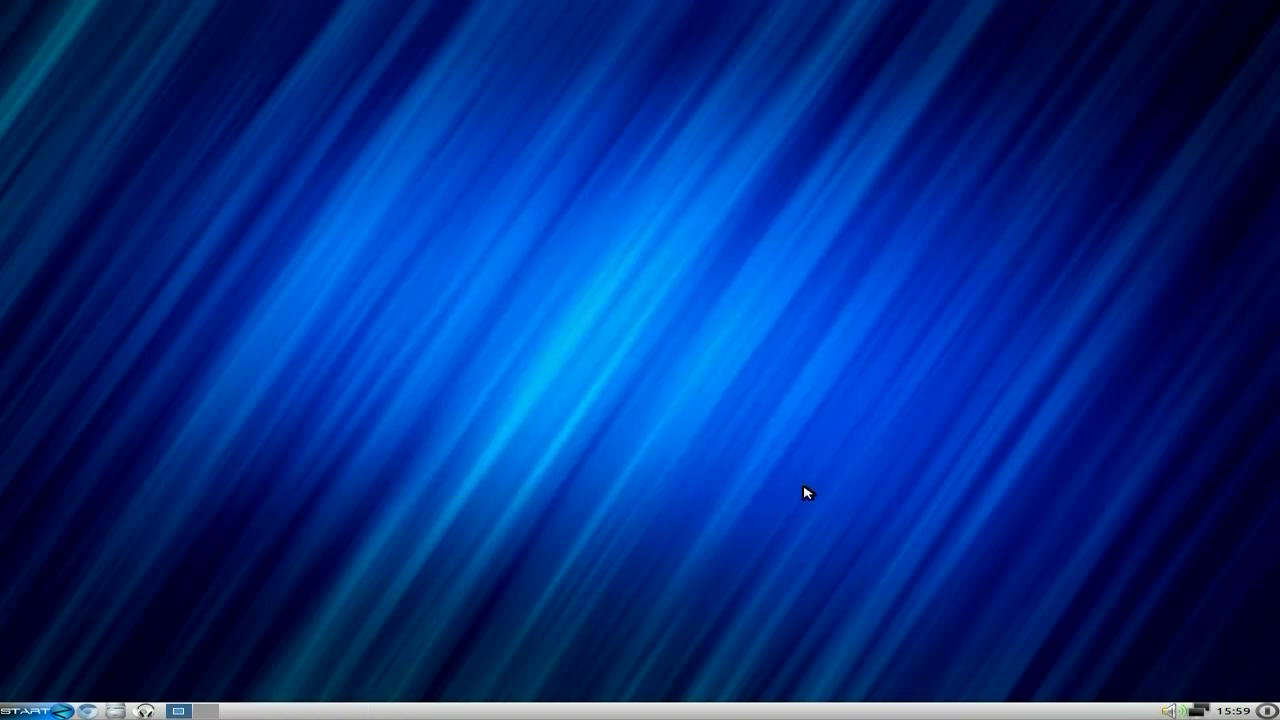
# Open Zorin Look Changer from the system tools, view the available desktop looks and close it without changing the look.
pyautogui.click(36, 712)
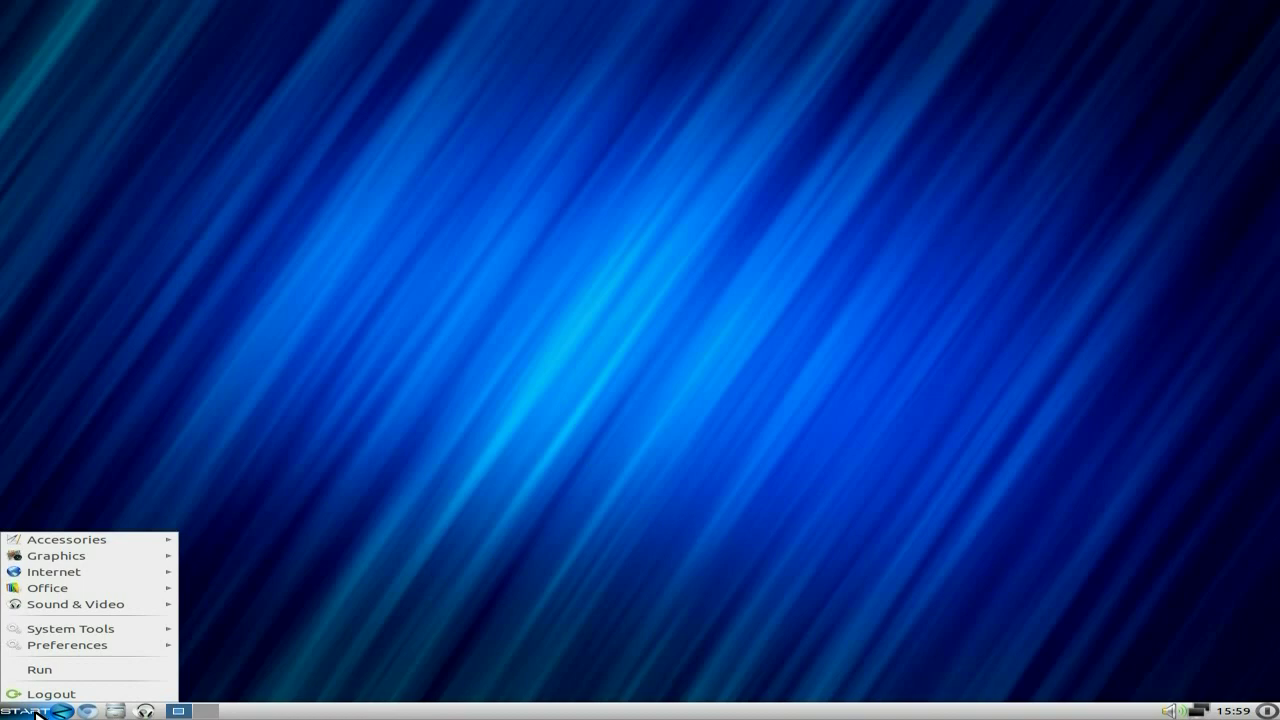
pyautogui.moveTo(80, 632)
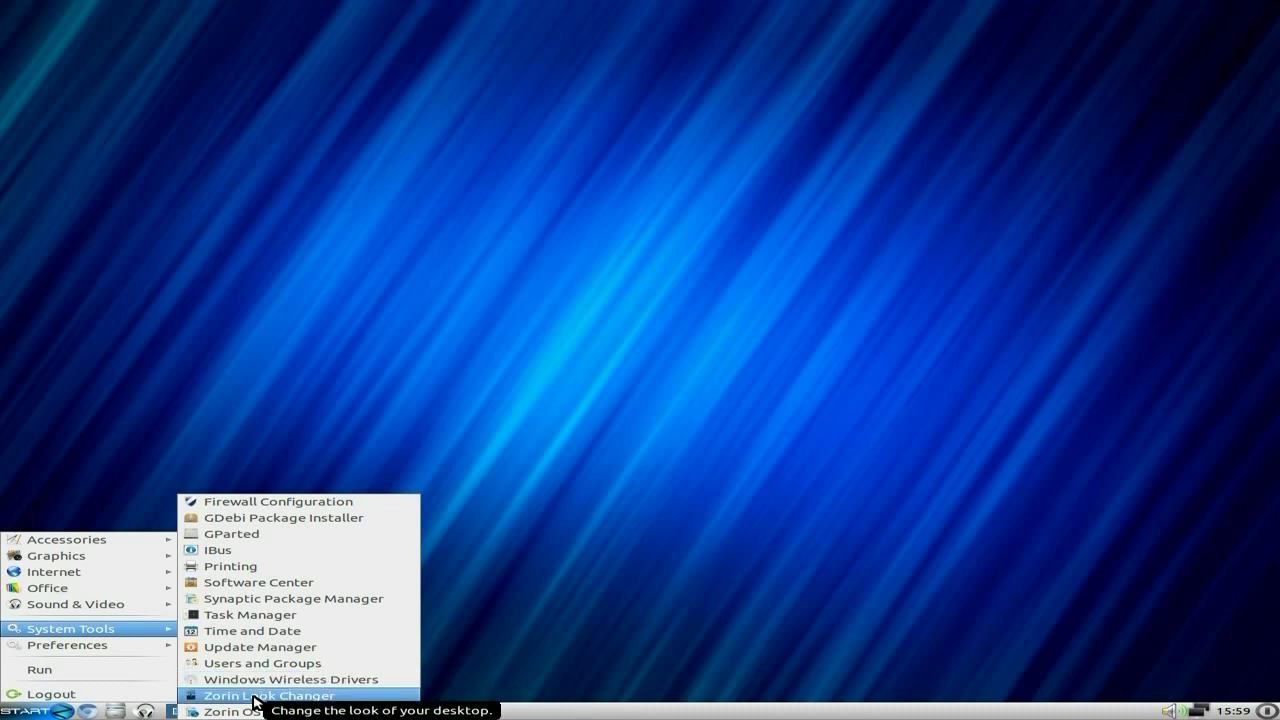
pyautogui.click(256, 696)
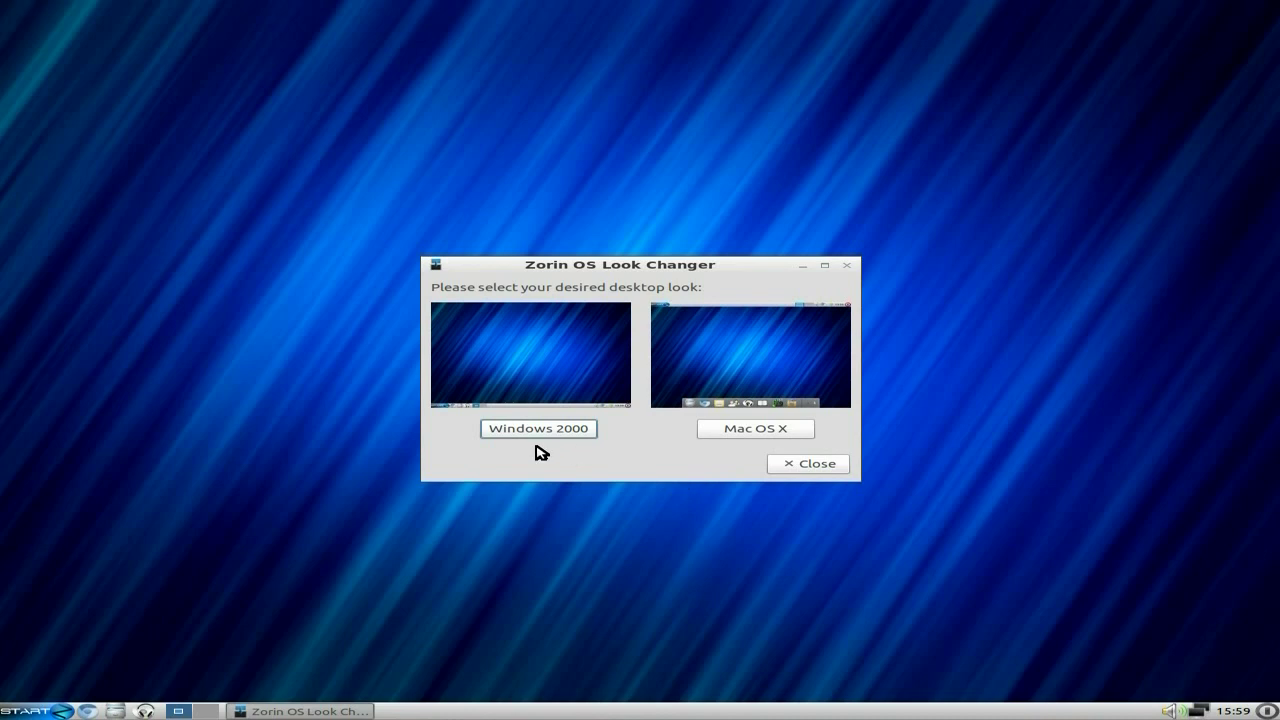
pyautogui.click(820, 467)
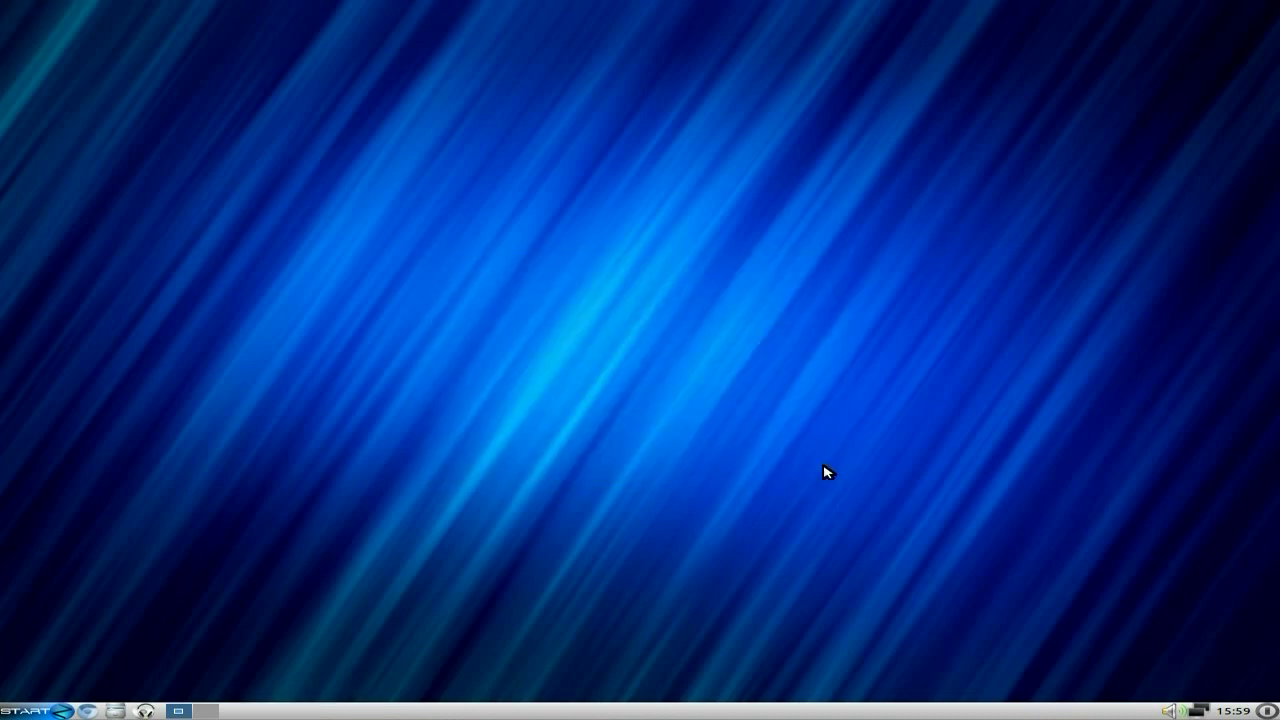
# Open Zorin OS Lite Extra Software from the system tools, authenticating with the account password, and start installing the Spreadsheet application.
pyautogui.click(30, 713)
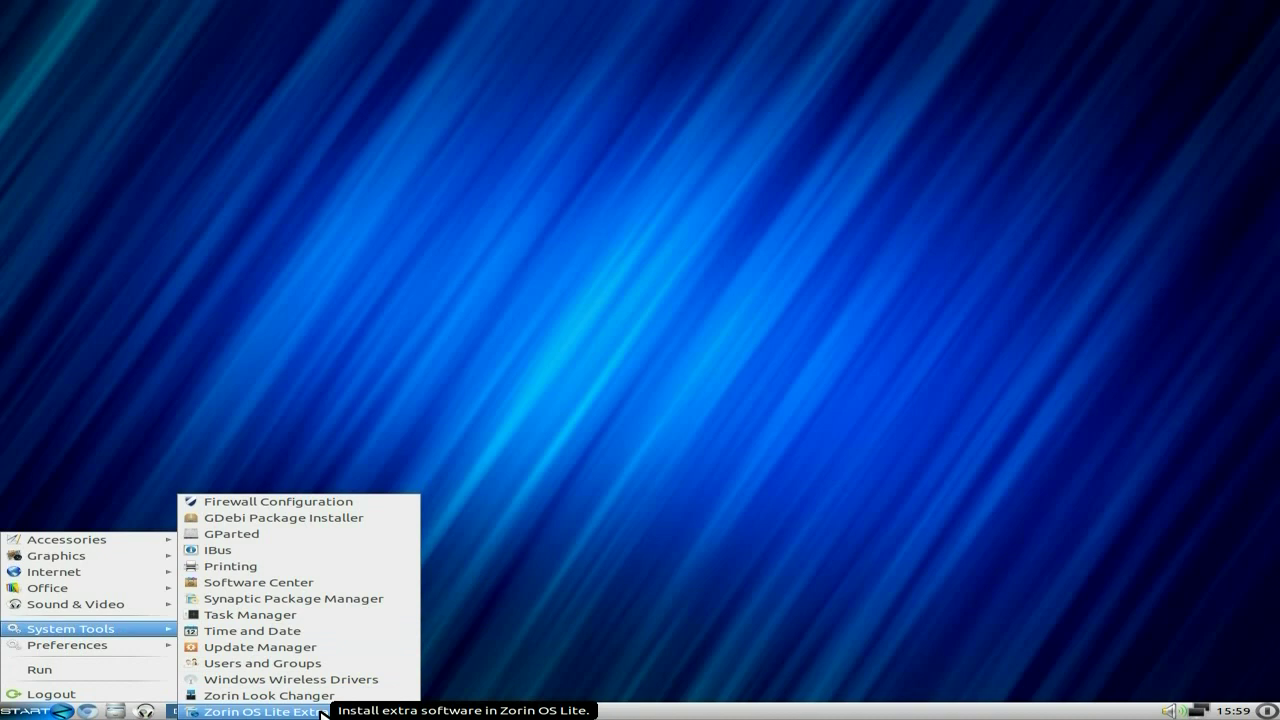
pyautogui.click(322, 712)
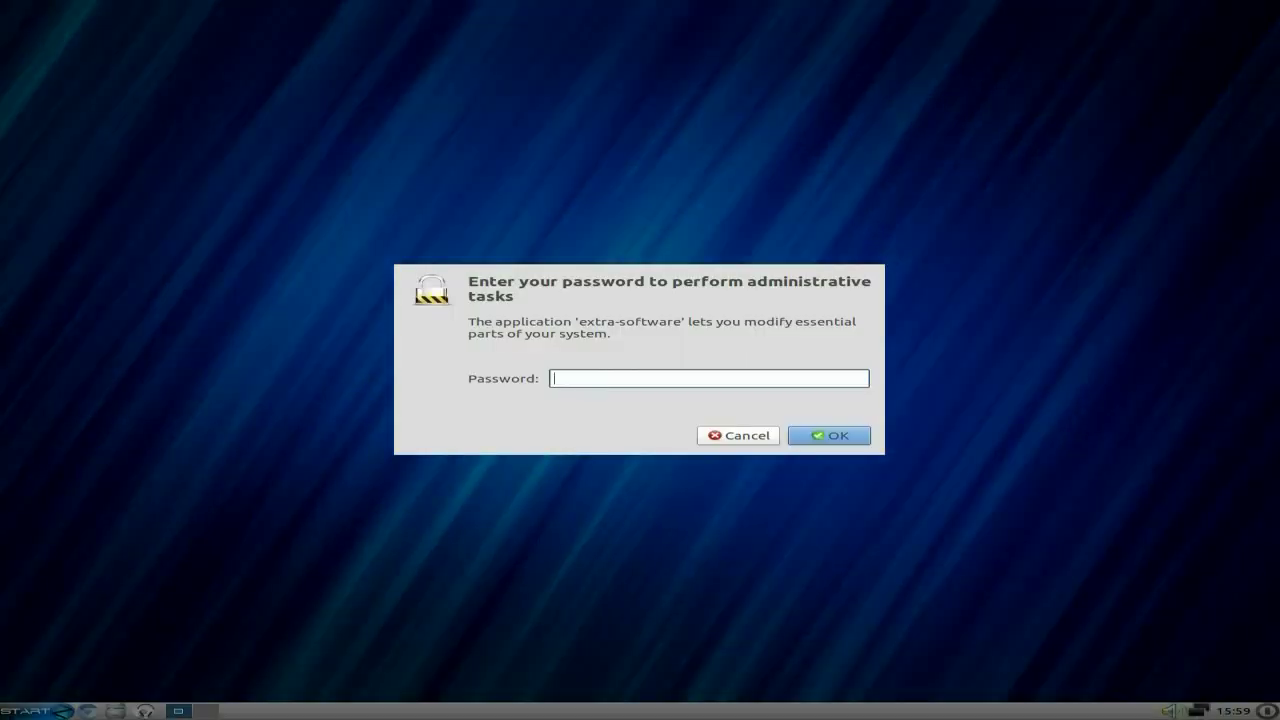
pyautogui.write('**********')
pyautogui.press('Return')
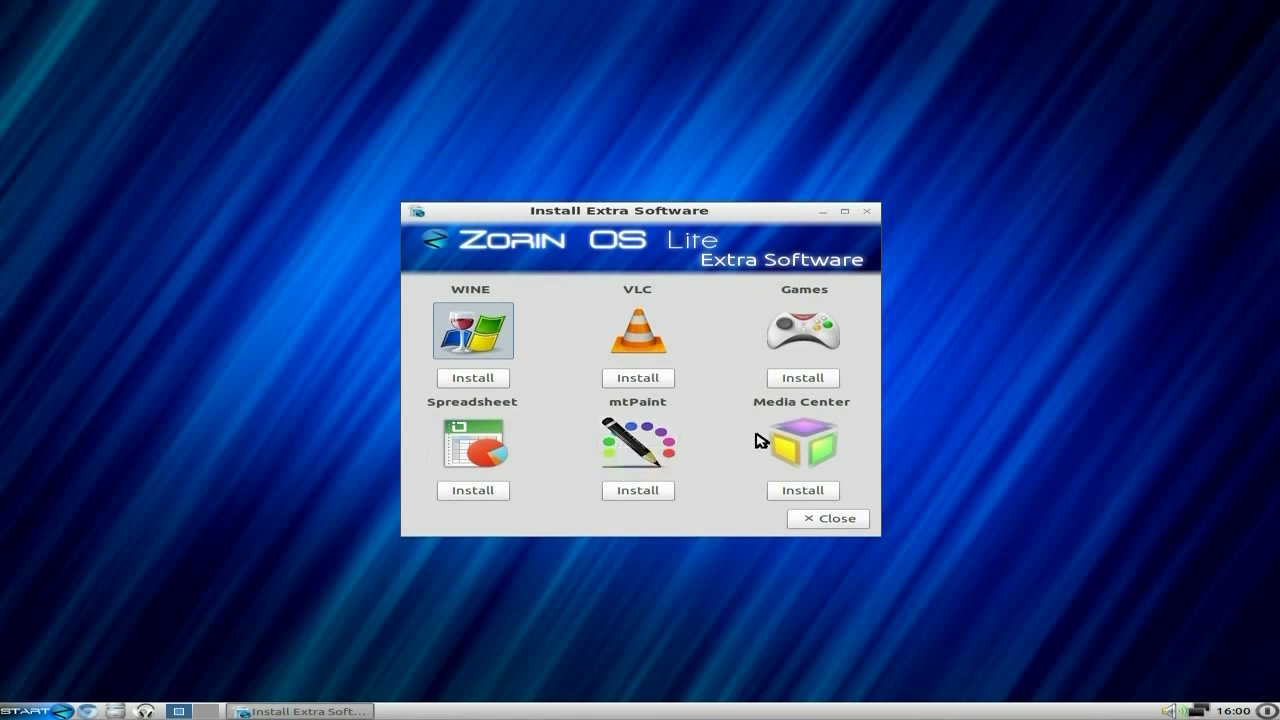
pyautogui.click(471, 491)
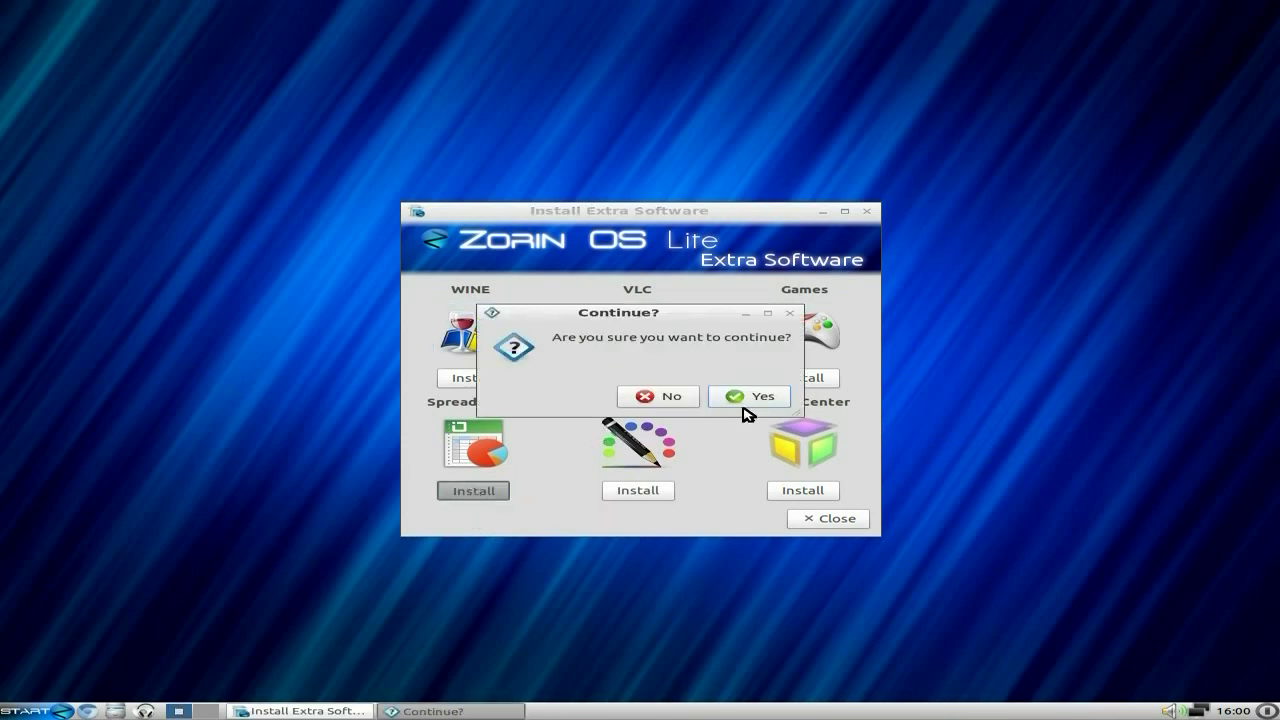
pyautogui.click(744, 401)
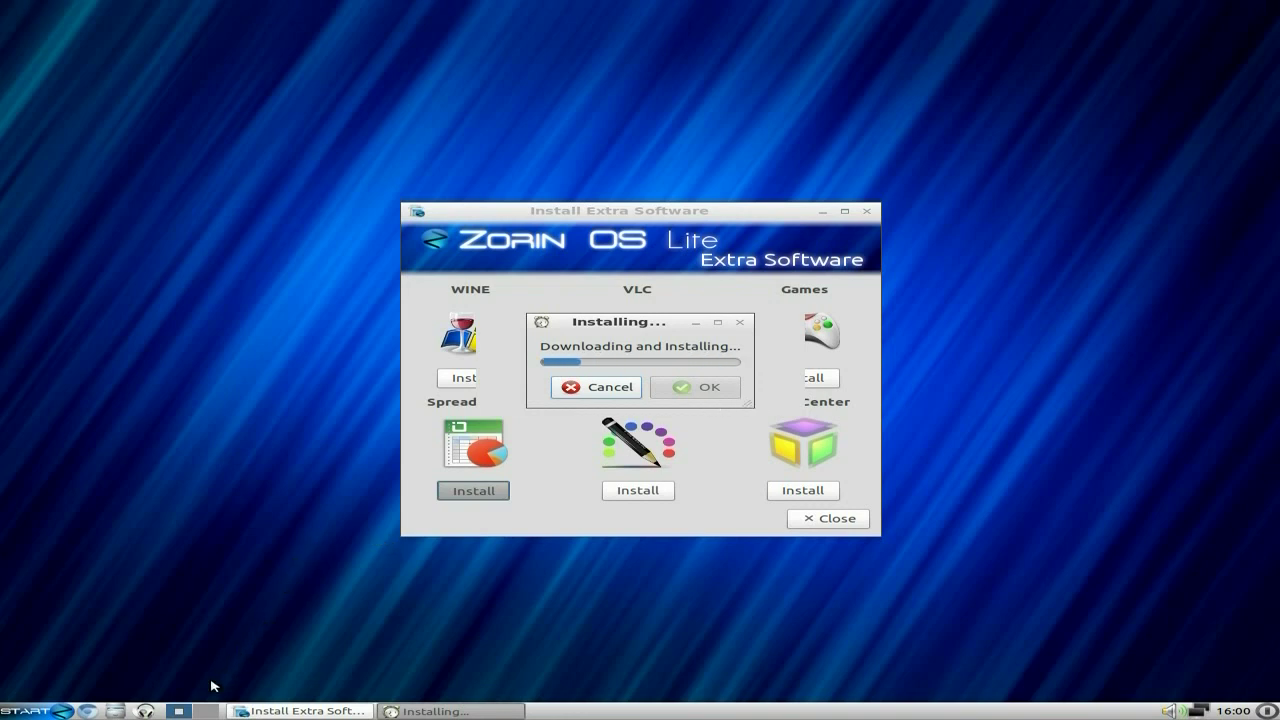
# Switch to the second desktop and view the list of Preferences applications without opening any of them.
pyautogui.click(207, 711)
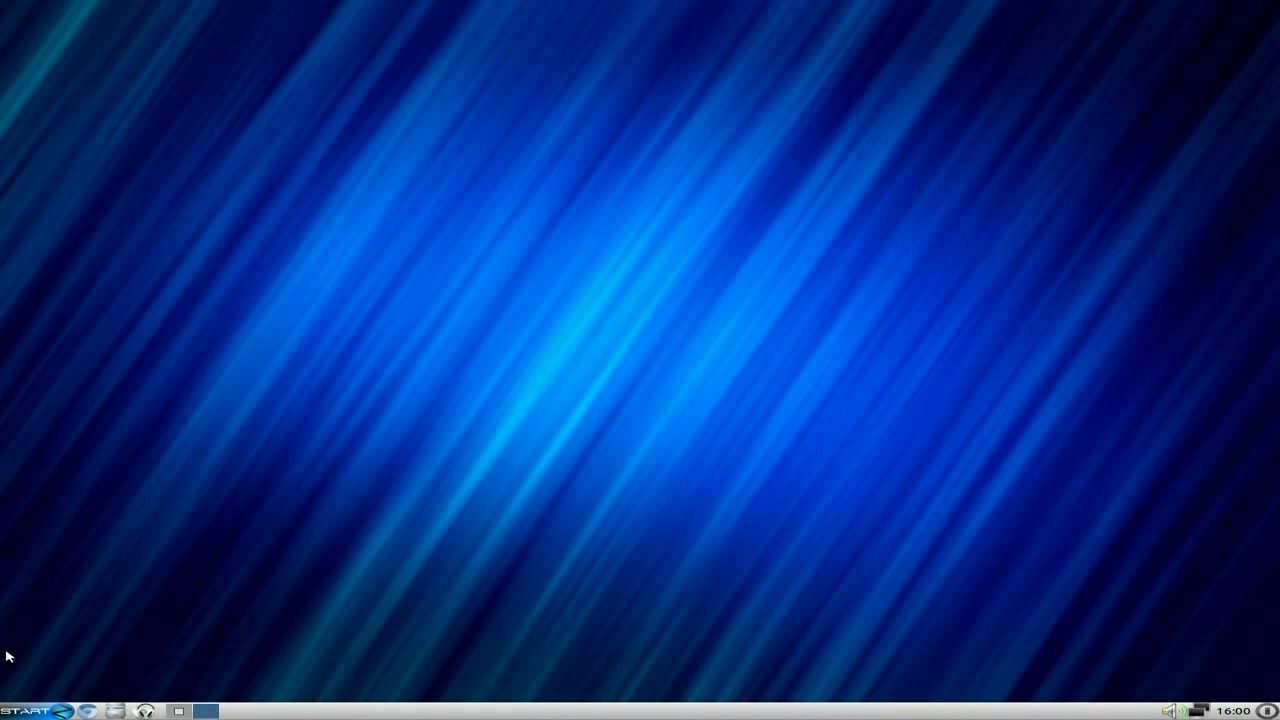
pyautogui.click(22, 711)
pyautogui.moveTo(68, 651)
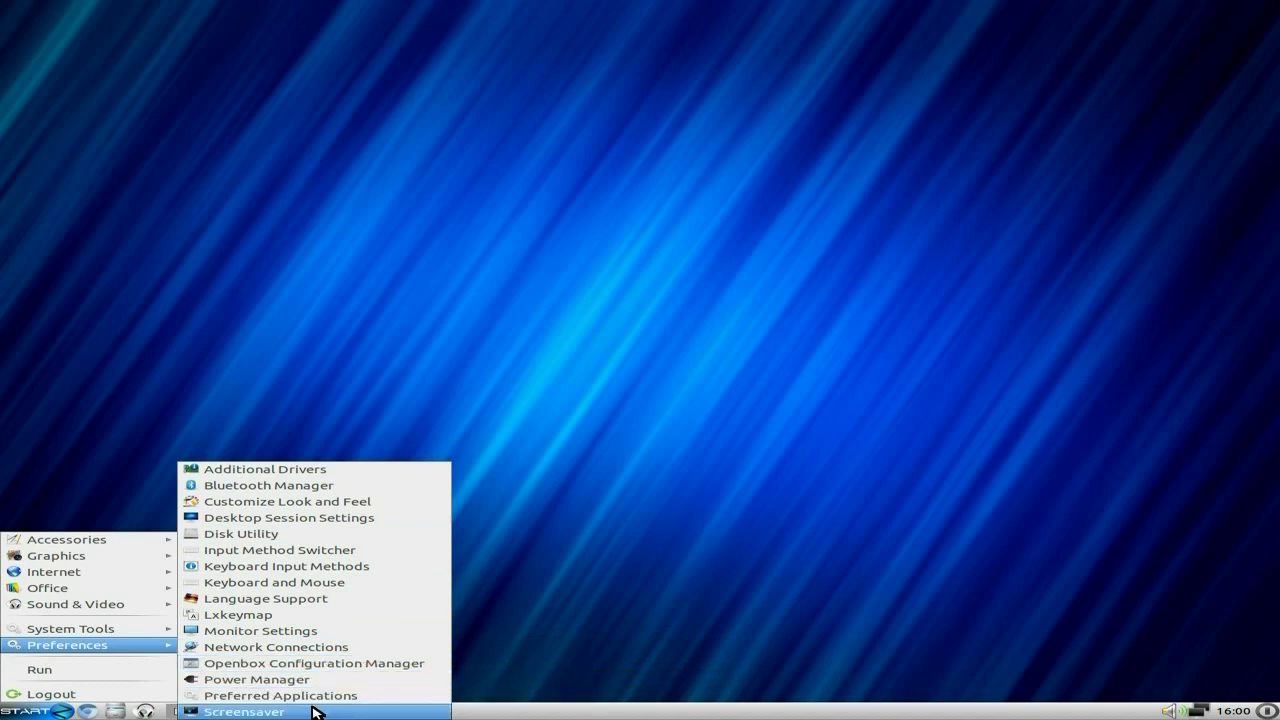
pyautogui.click(586, 549)
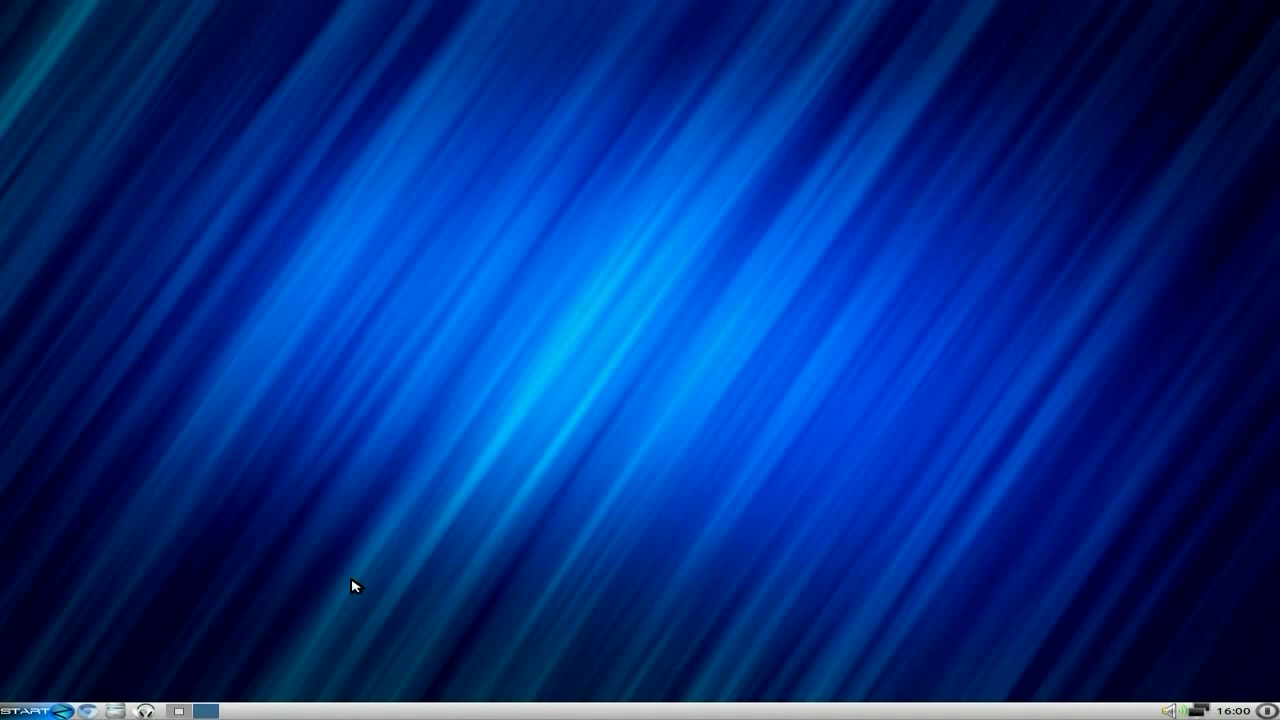
pyautogui.click(28, 704)
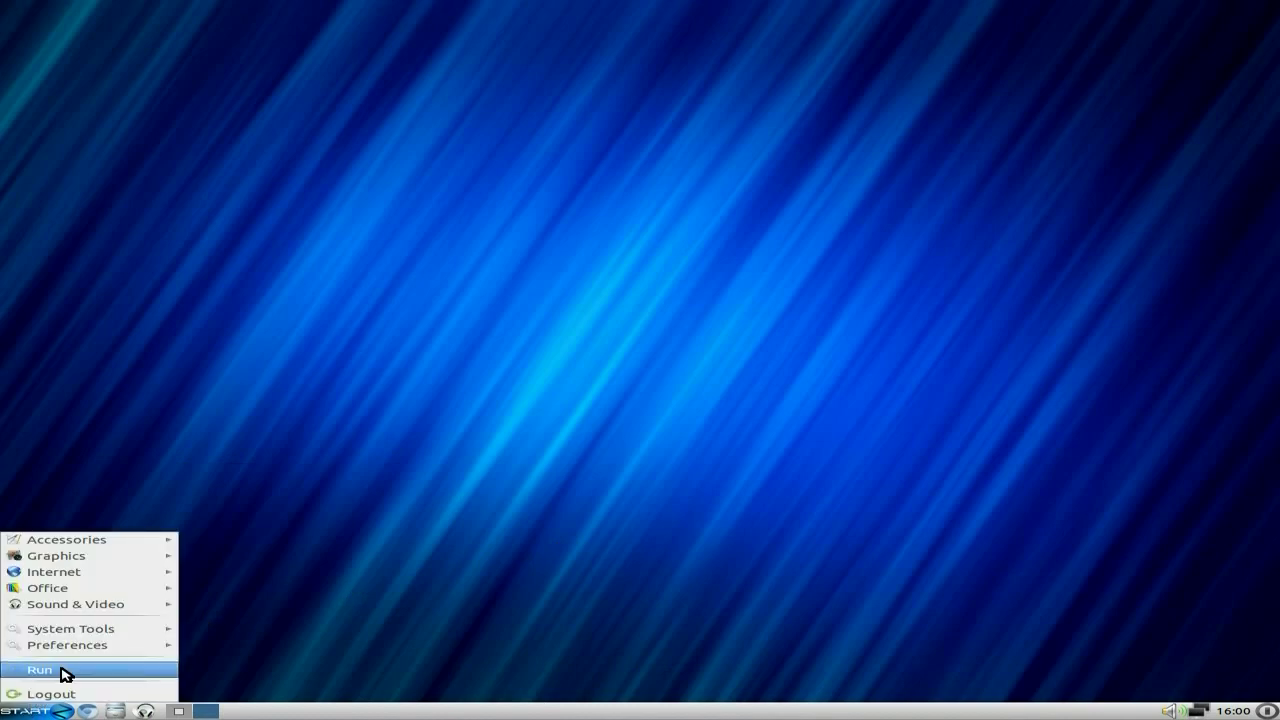
pyautogui.click(443, 586)
# Acknowledge the completed spreadsheet installation on the first desktop and open Gnumeric from the office applications.
pyautogui.click(179, 711)
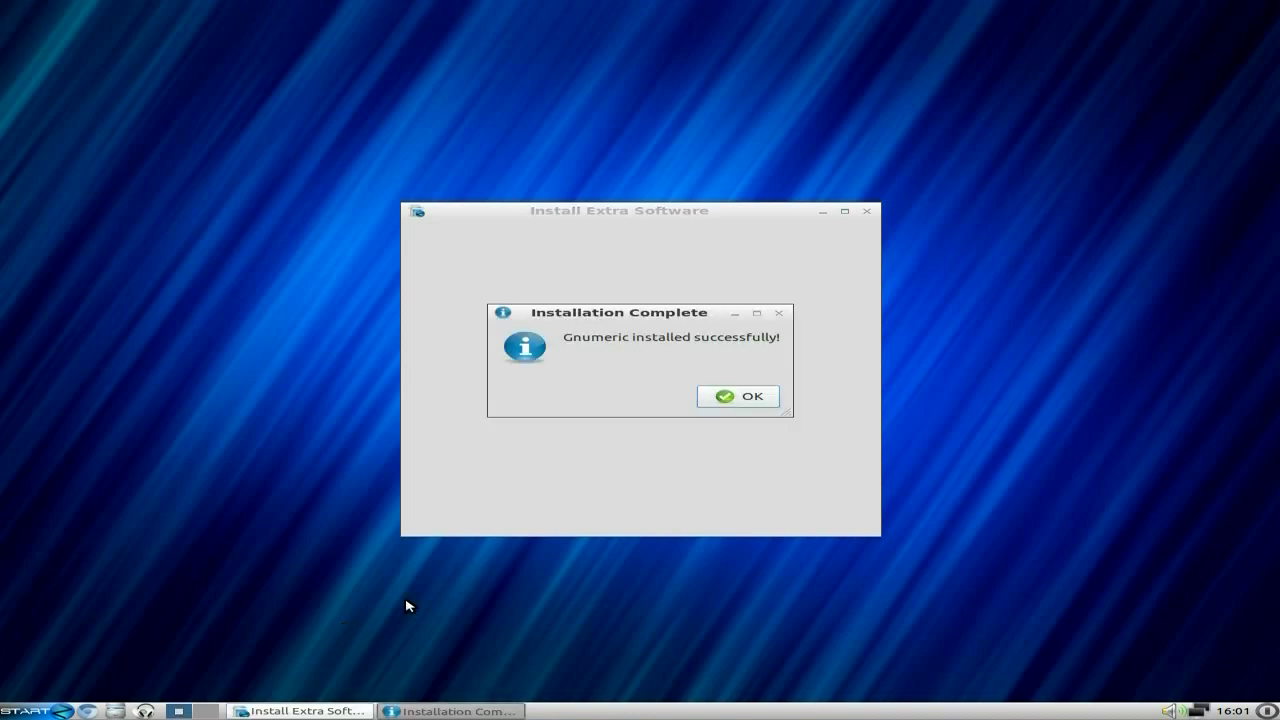
pyautogui.click(748, 397)
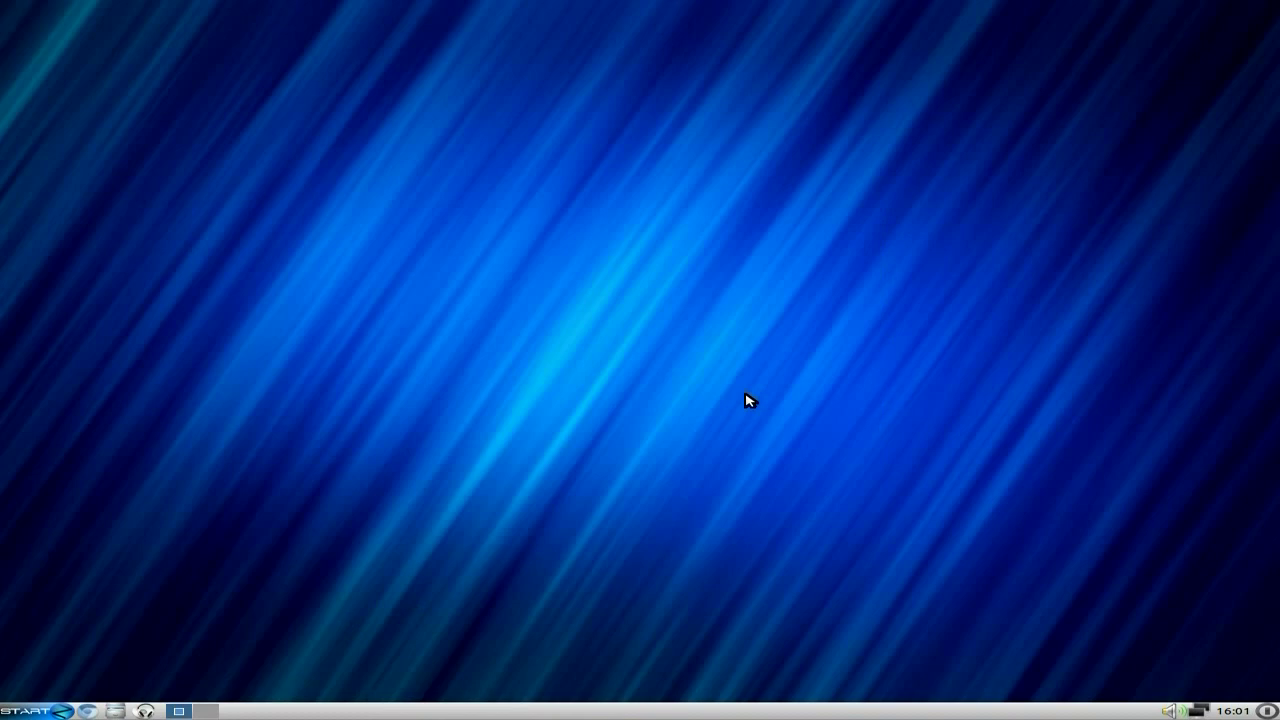
pyautogui.click(22, 711)
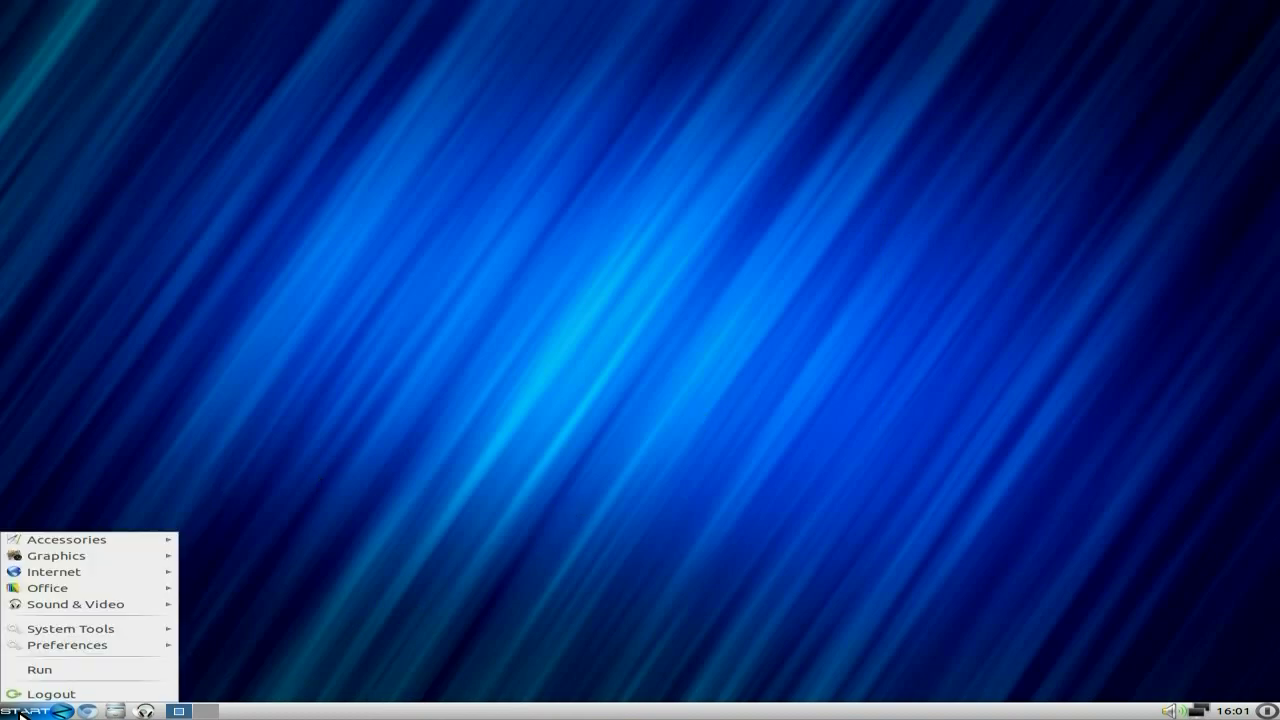
pyautogui.moveTo(84, 593)
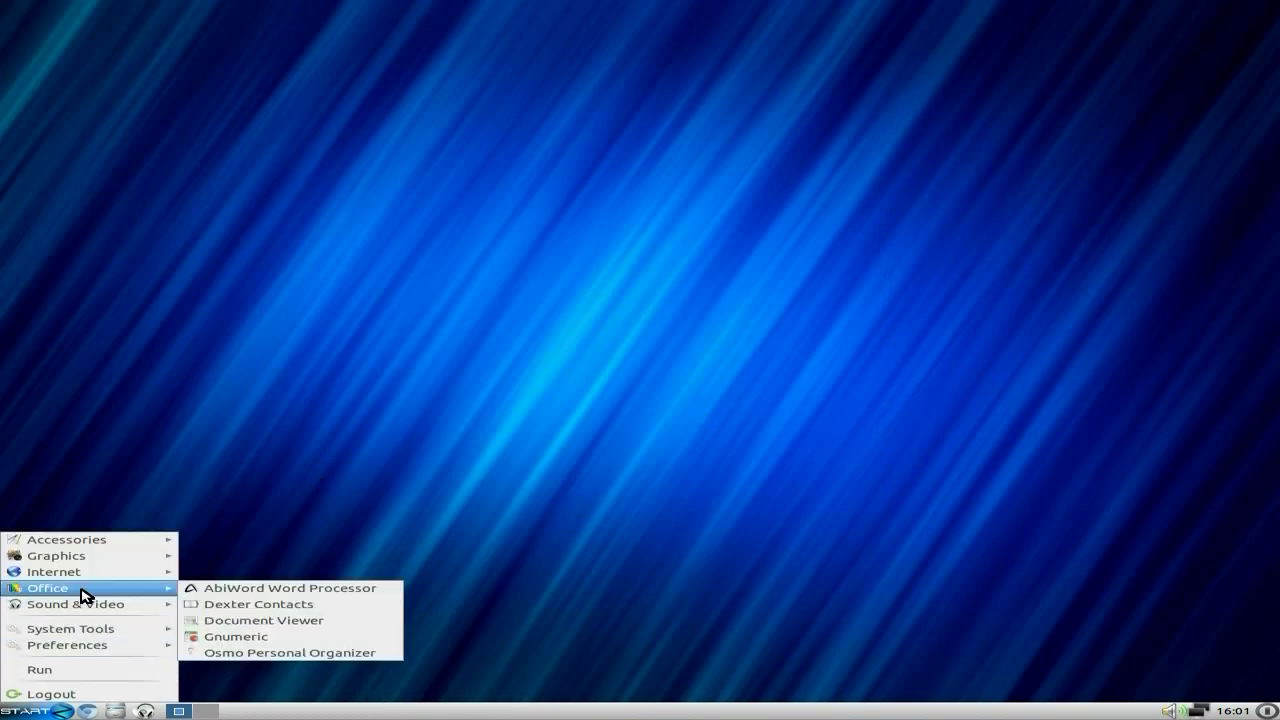
pyautogui.click(270, 639)
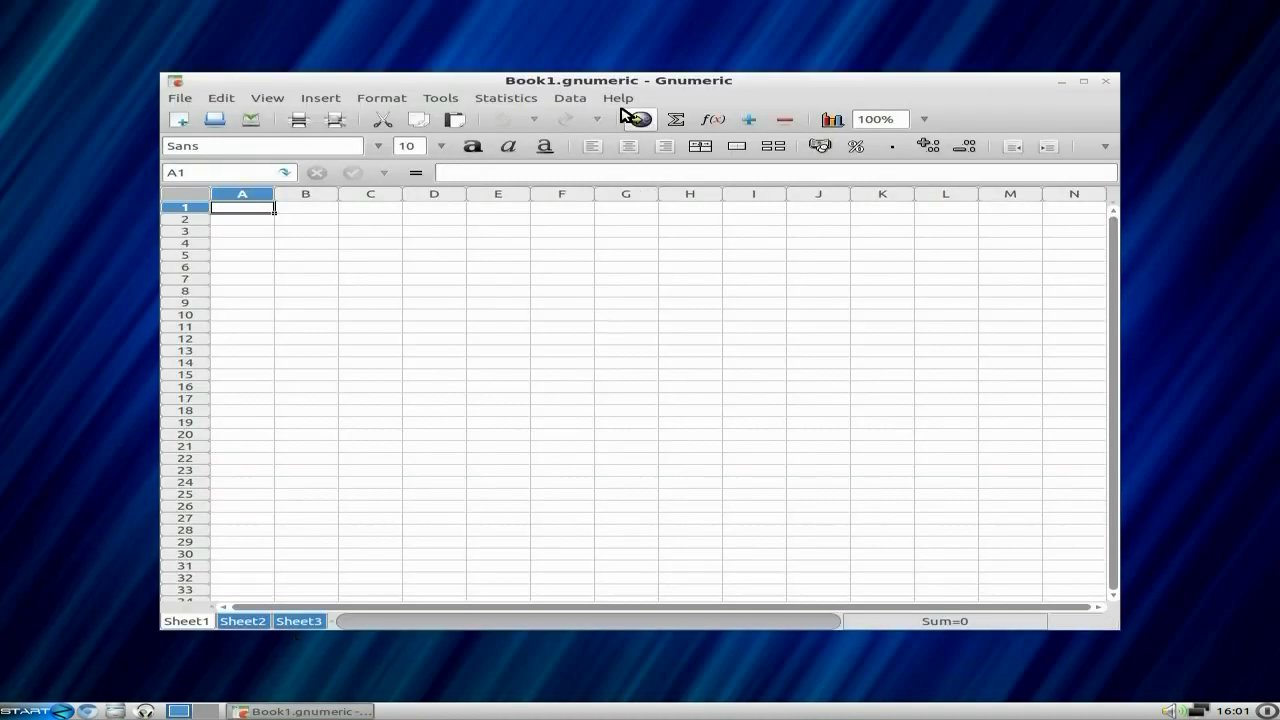
# View the version information of Gnumeric and close the spreadsheet program.
pyautogui.click(618, 98)
pyautogui.click(646, 203)
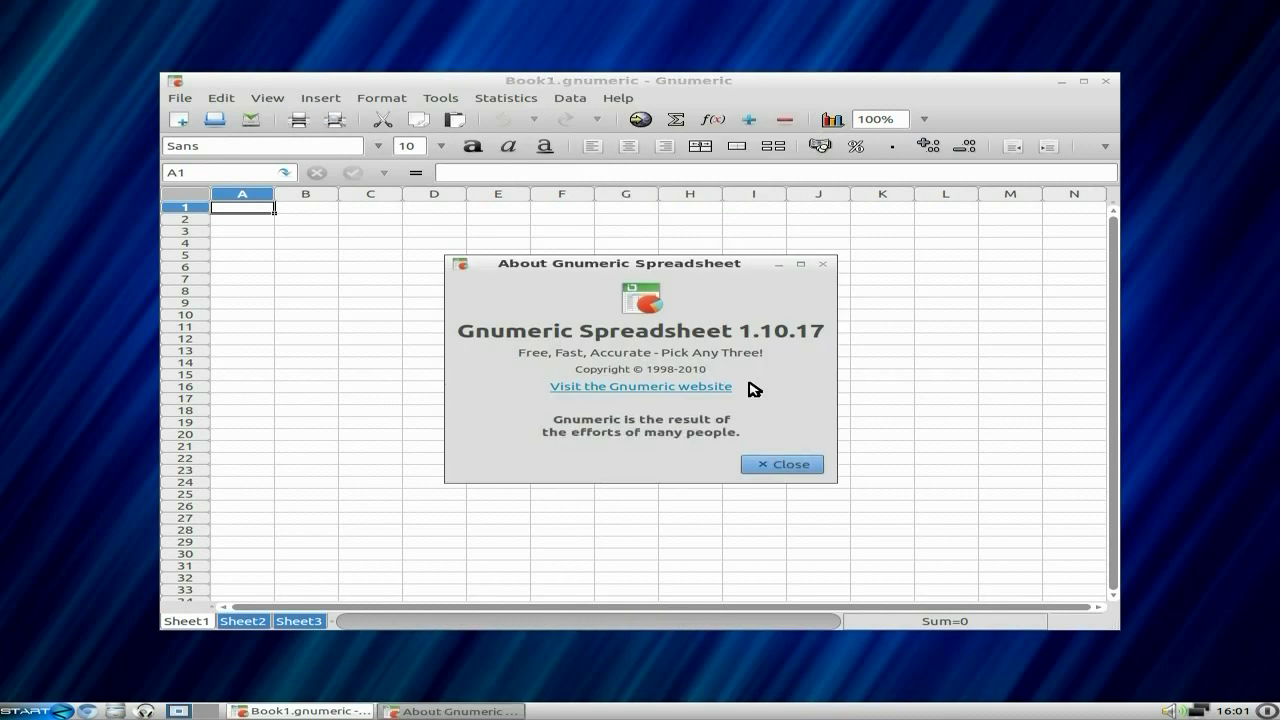
pyautogui.click(785, 465)
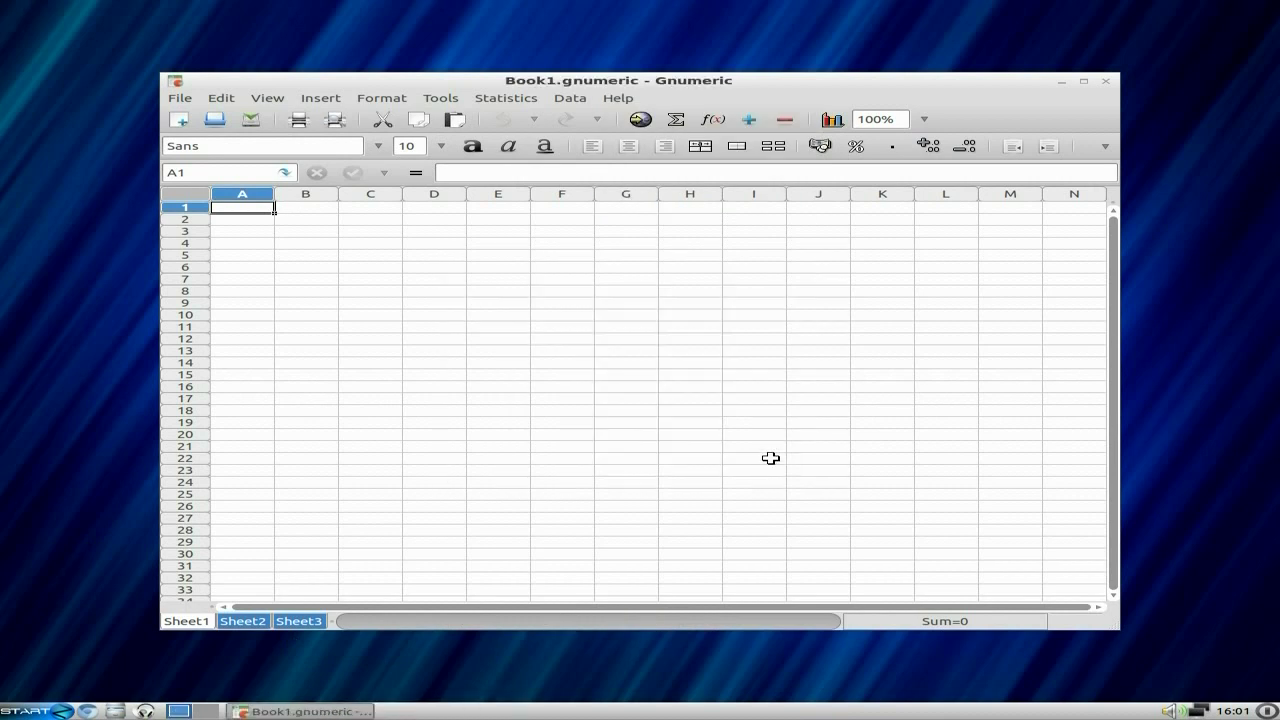
pyautogui.click(1107, 82)
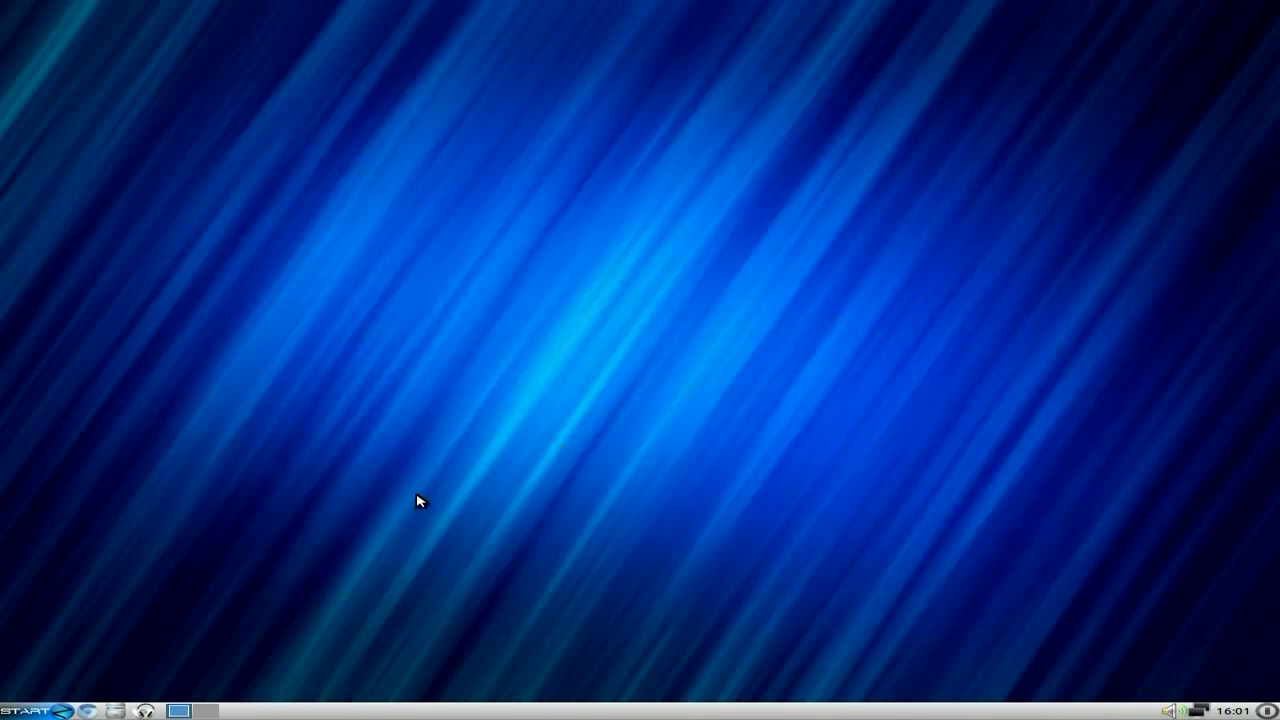